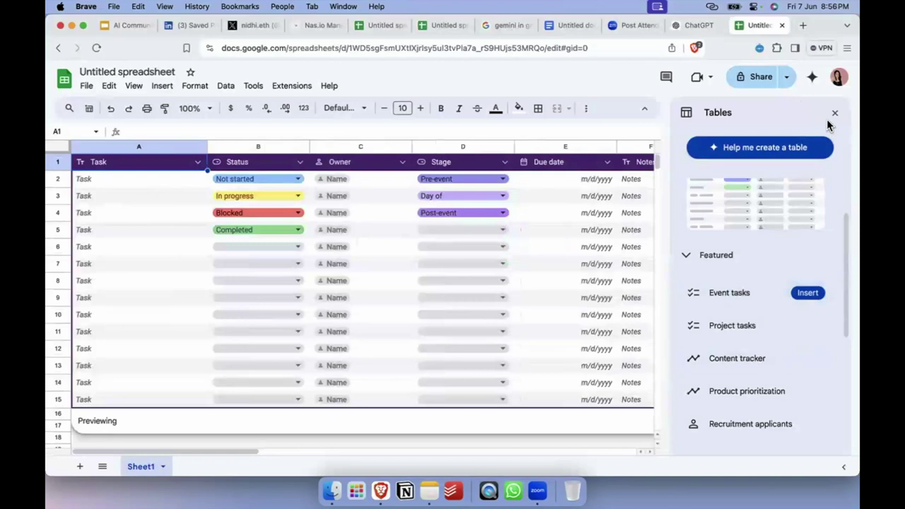
- Search the web in a new tab for "gemini in google sheets" and open the help article on collaborating with Gemini in Google Sheets
click(834, 112)
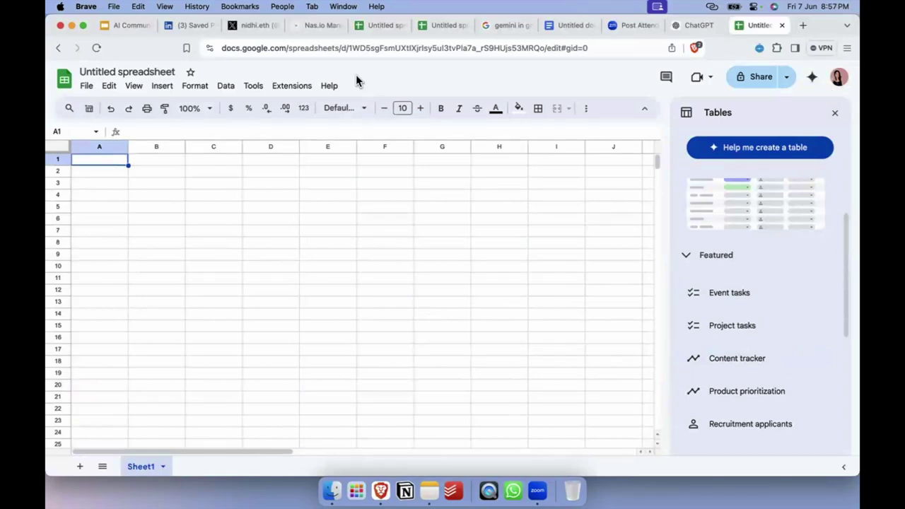
click(804, 26)
text(gemini in google sheets)
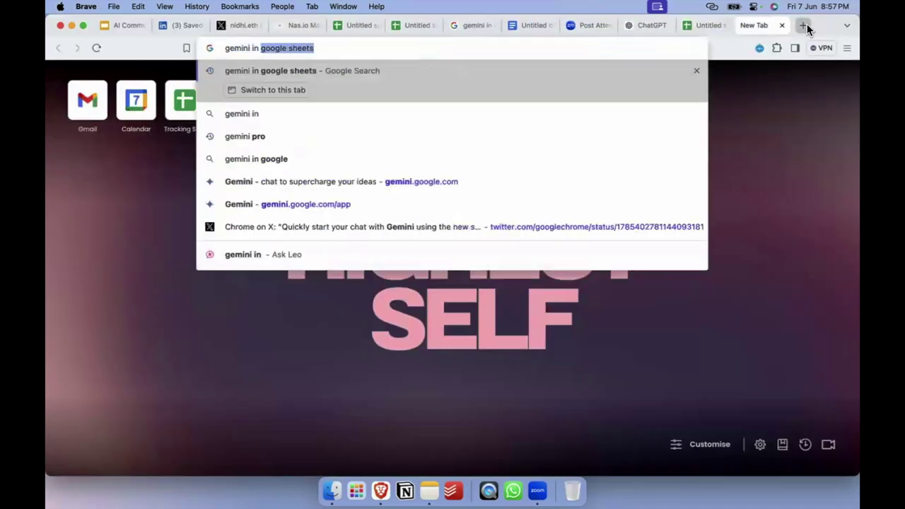
key(Return)
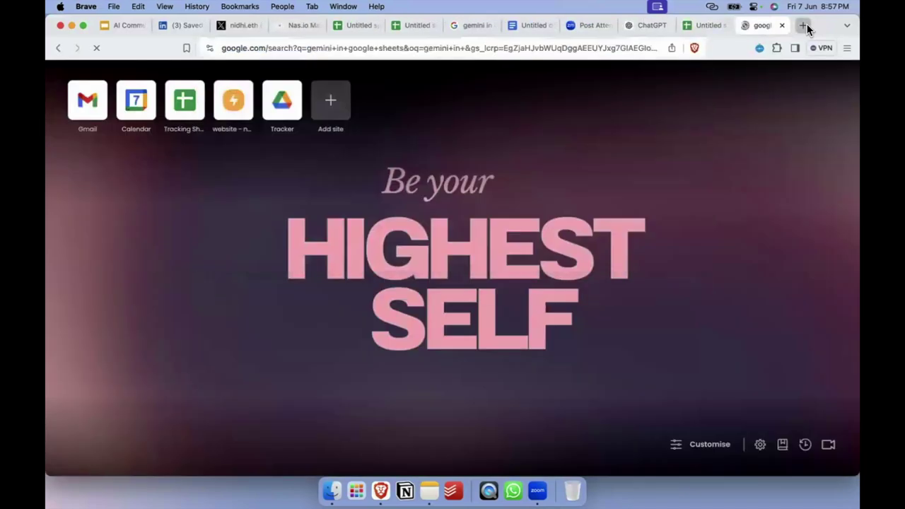
click(328, 213)
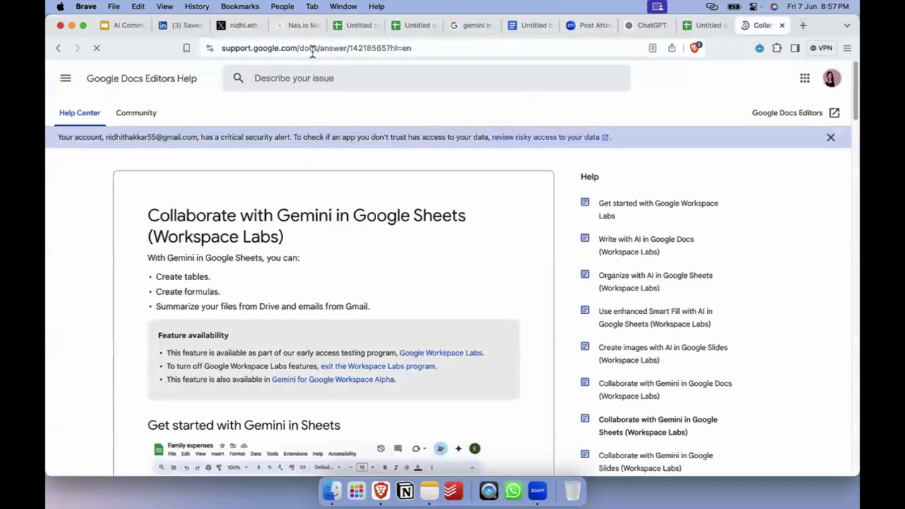
- Look over the article's introduction and Get started section, and return to the untitled spreadsheet
click(312, 50)
scroll(320, 244, down, 5)
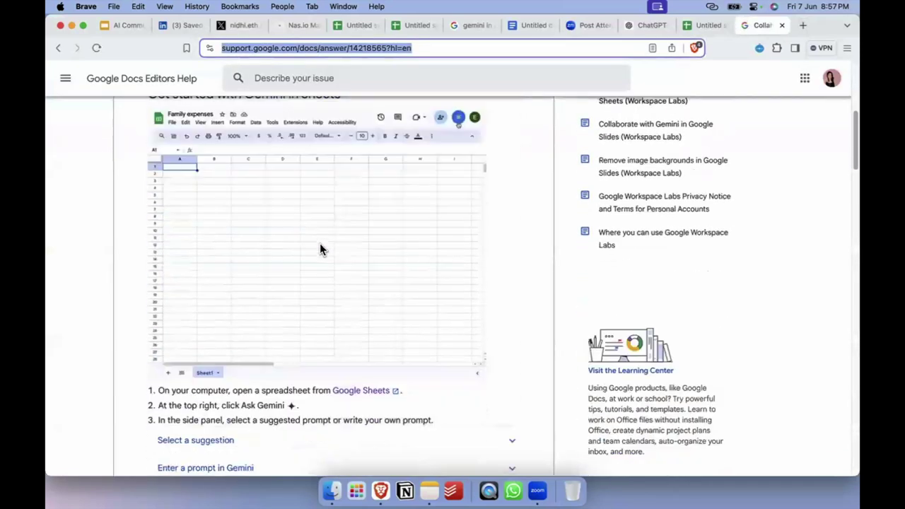
scroll(320, 243, up, 5)
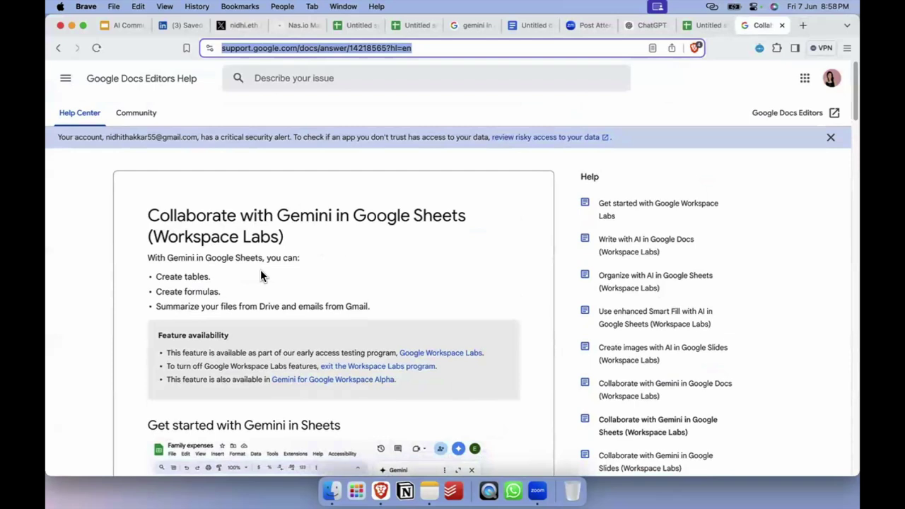
click(704, 24)
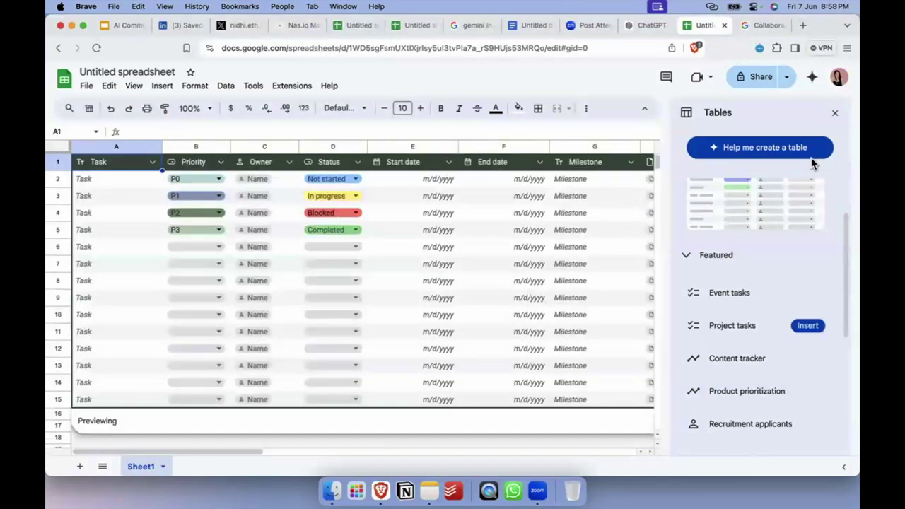
- Review the Gemini help article again, from its Workspace Labs heading to the feedback section, and close it
click(764, 25)
drag(148, 237, 287, 241)
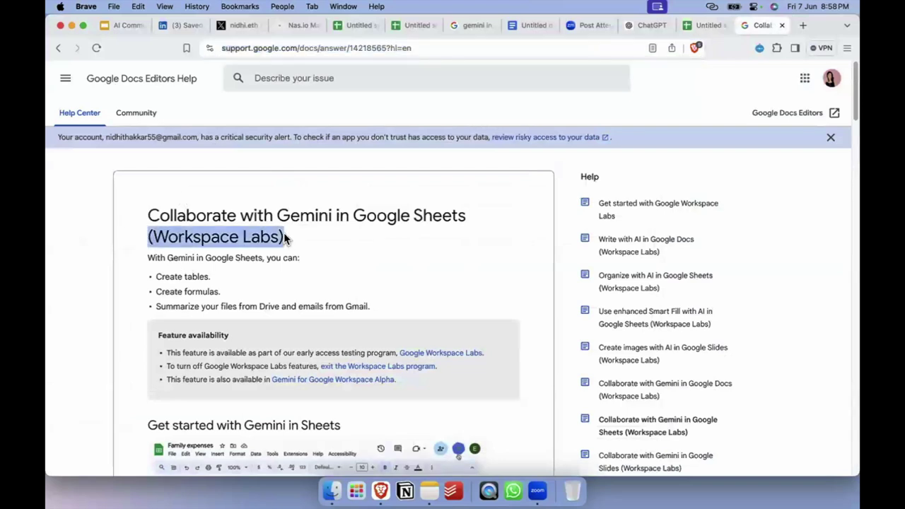
scroll(284, 239, down, 10)
scroll(284, 234, down, 5)
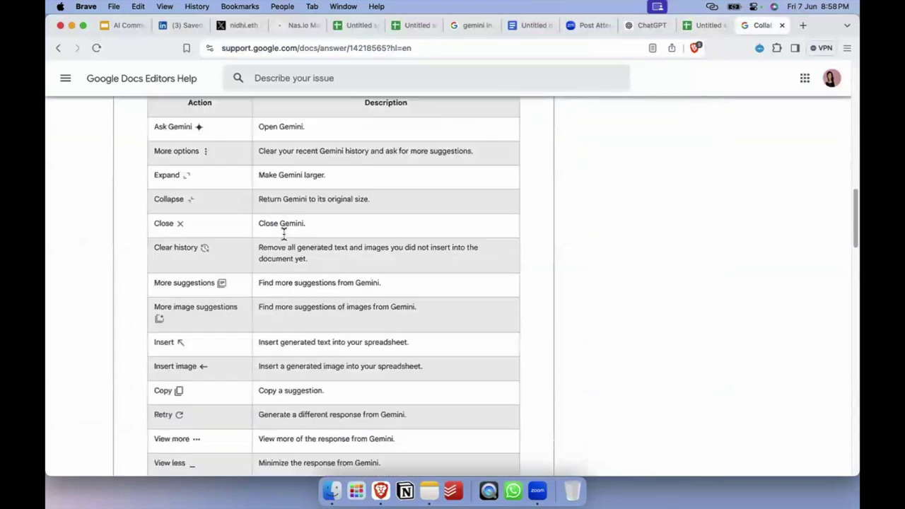
scroll(277, 288, down, 10)
scroll(277, 288, down, 3)
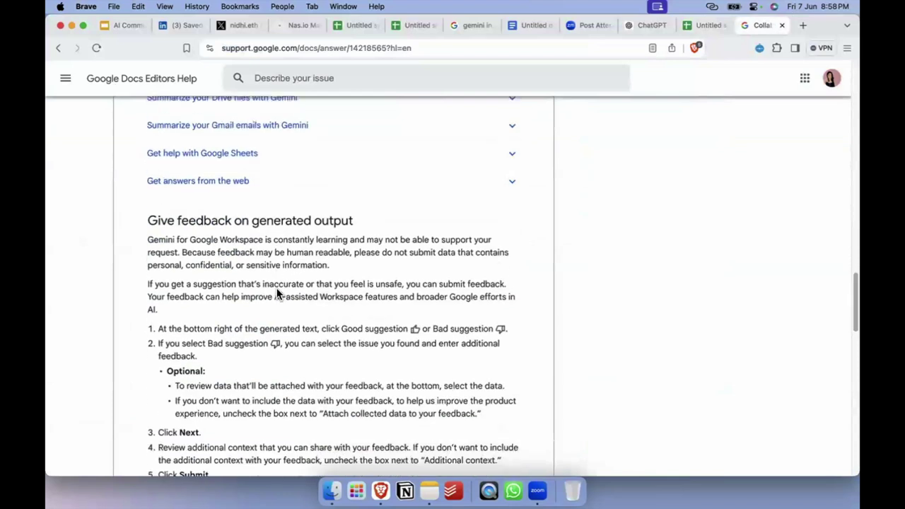
scroll(283, 286, up, 10)
scroll(290, 287, up, 10)
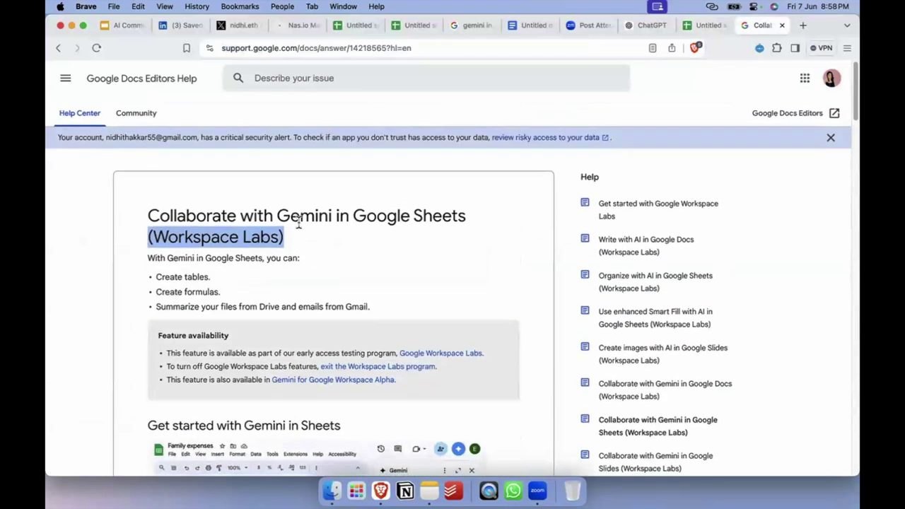
click(783, 26)
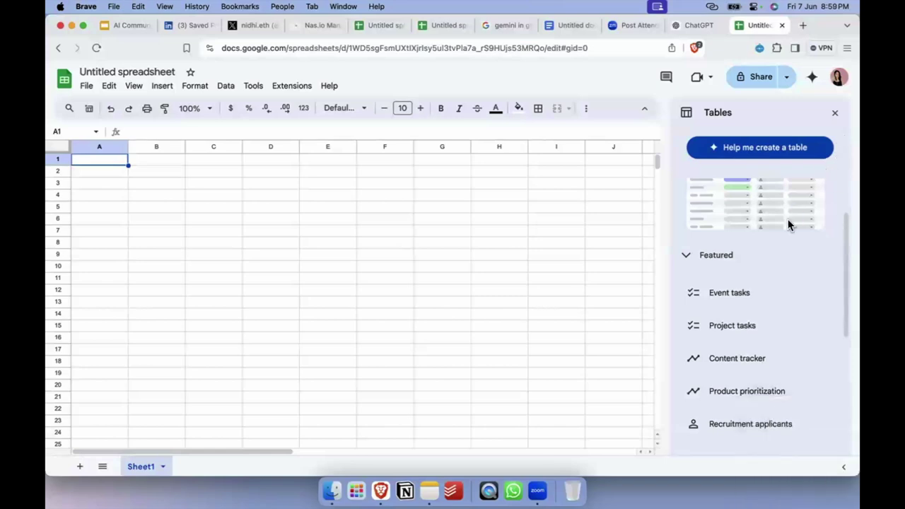
- Insert the Content tracker table from the featured templates and dismiss the tip about changing column types
scroll(774, 287, down, 3)
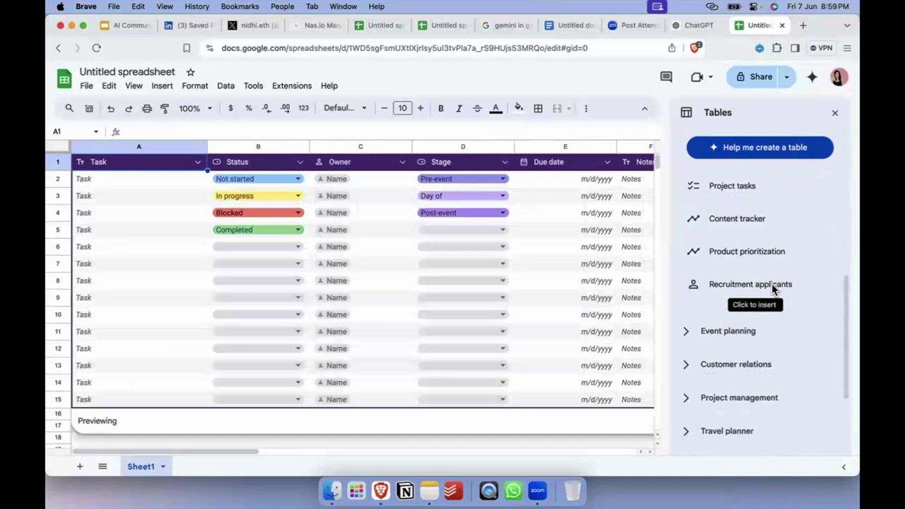
scroll(764, 336, up, 1)
mouse_move(761, 329)
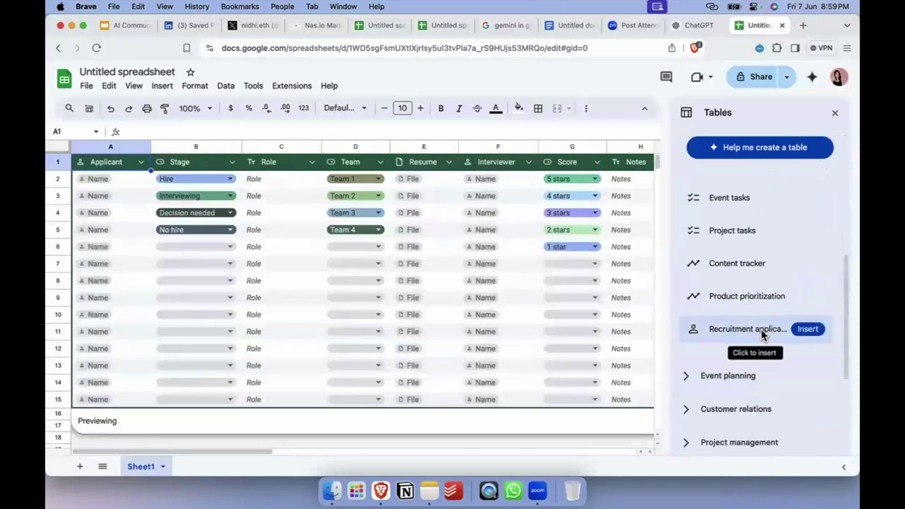
mouse_move(797, 299)
scroll(798, 303, down, 1)
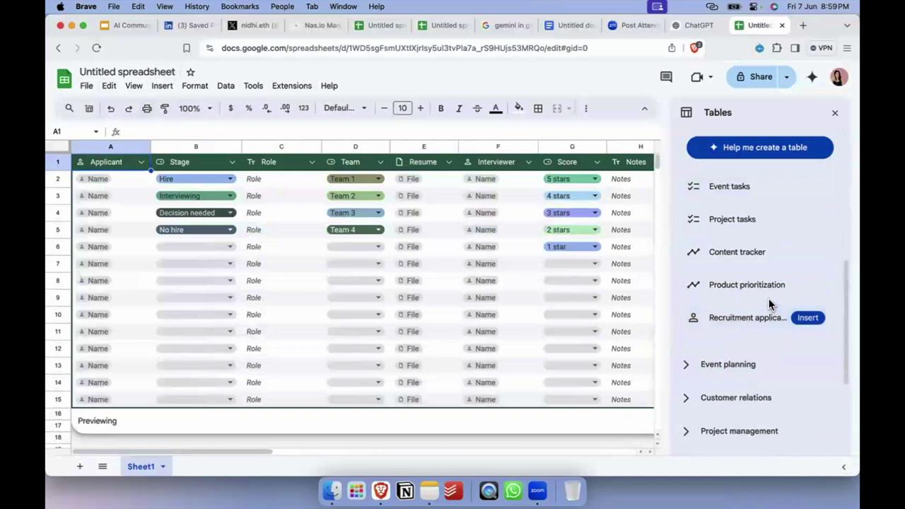
scroll(769, 298, down, 2)
scroll(756, 271, up, 4)
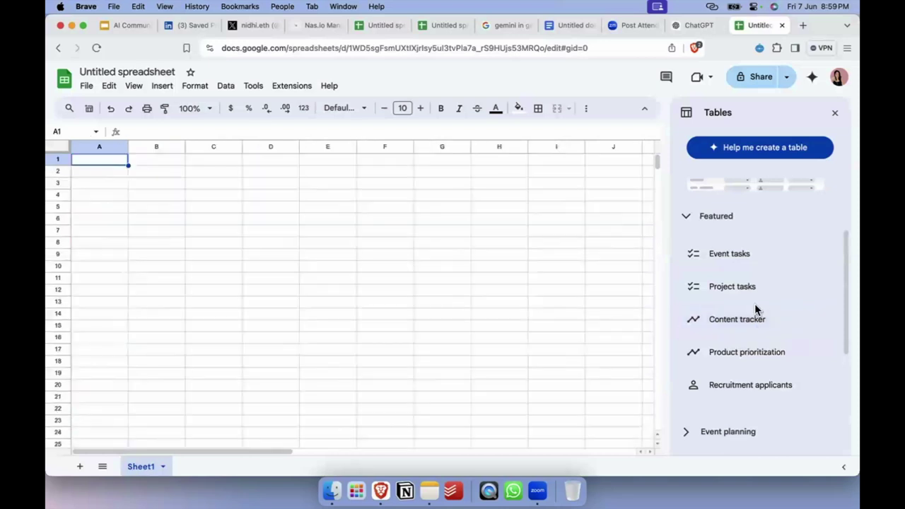
click(808, 319)
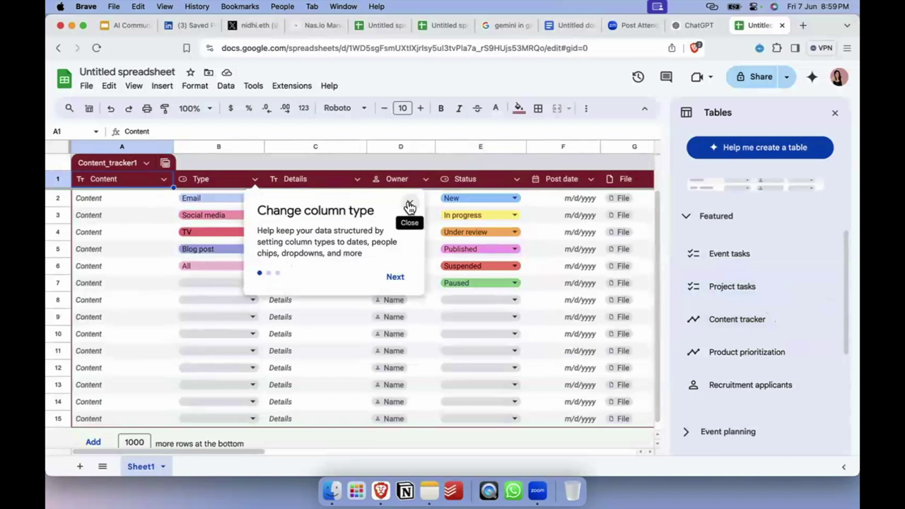
click(409, 206)
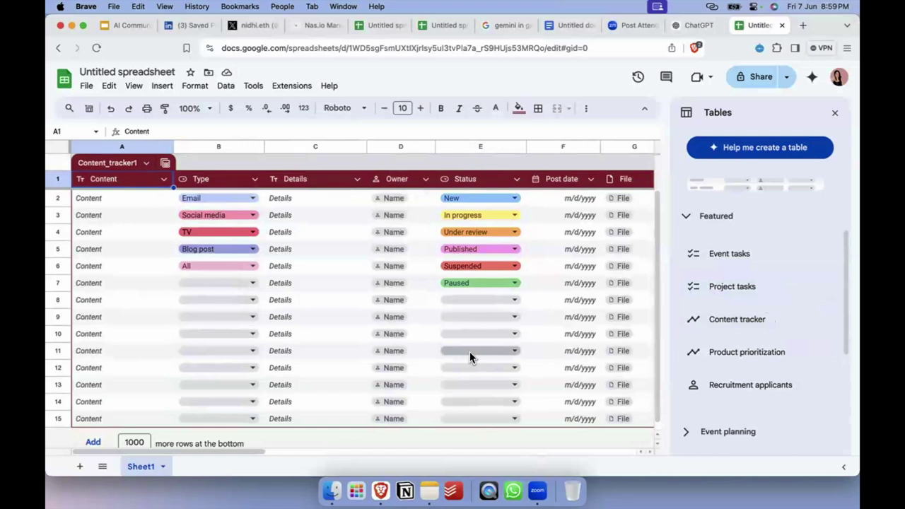
- Examine the content tracker's columns, including the Type choices in row 2 and the Details column
scroll(470, 351, right, 2)
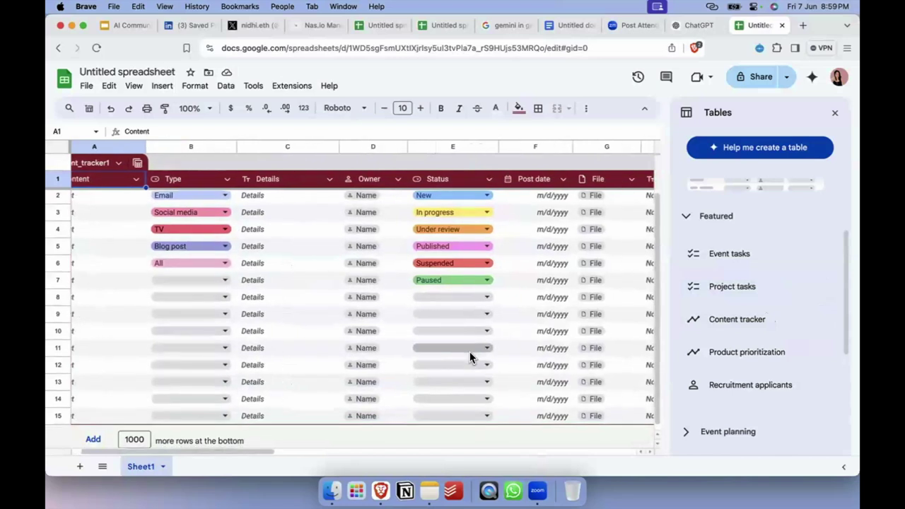
scroll(470, 351, left, 2)
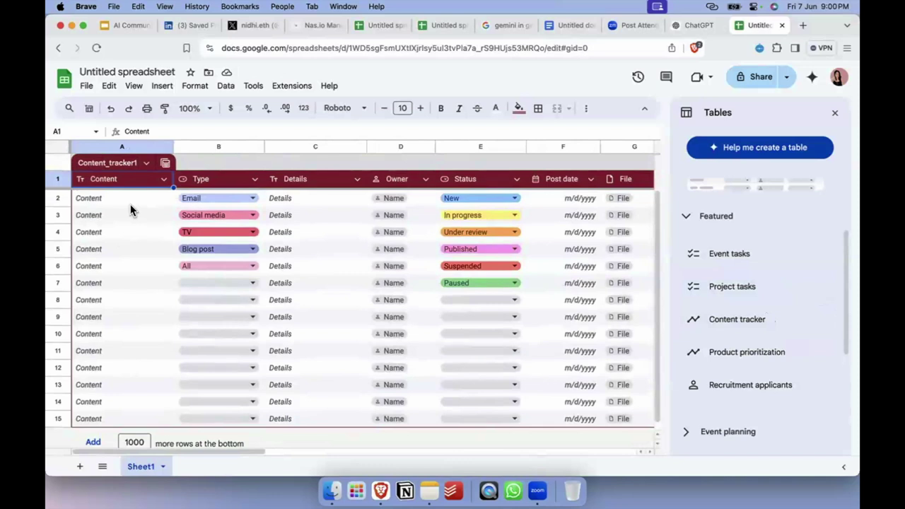
click(239, 197)
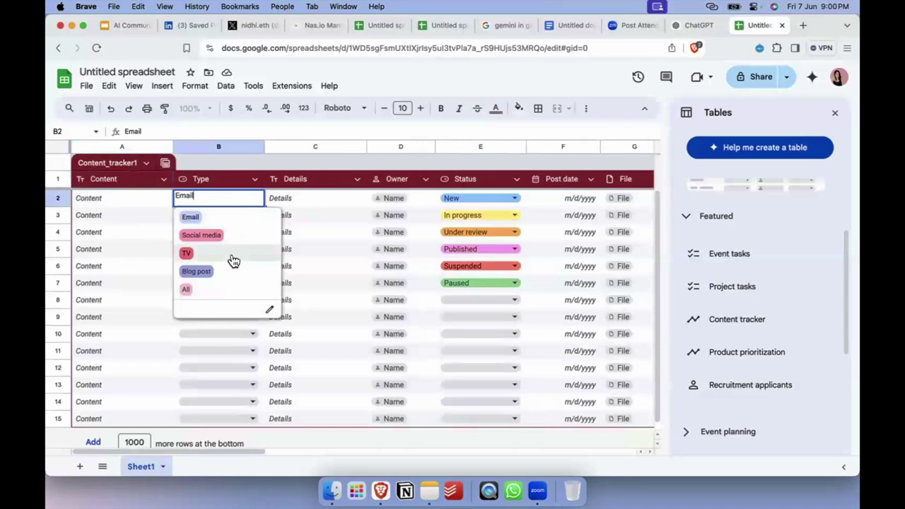
click(349, 203)
scroll(347, 233, right, 1)
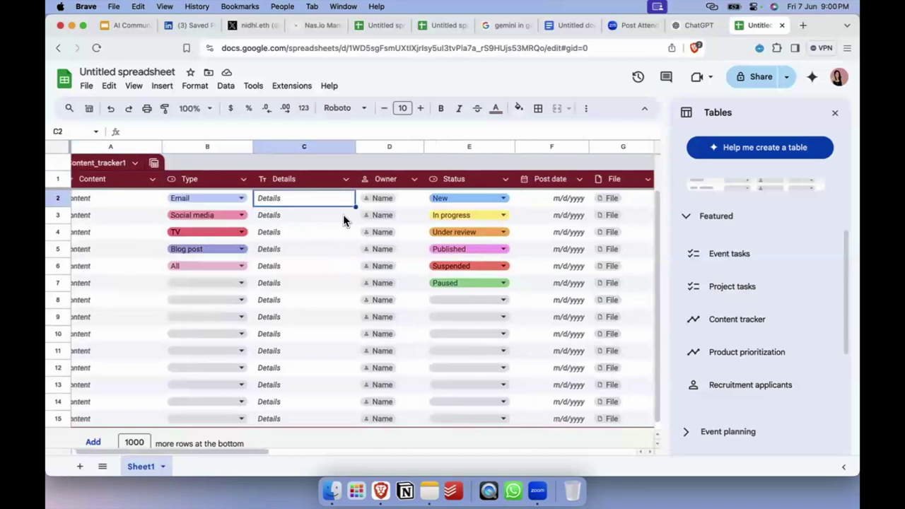
click(307, 146)
scroll(407, 296, right, 1)
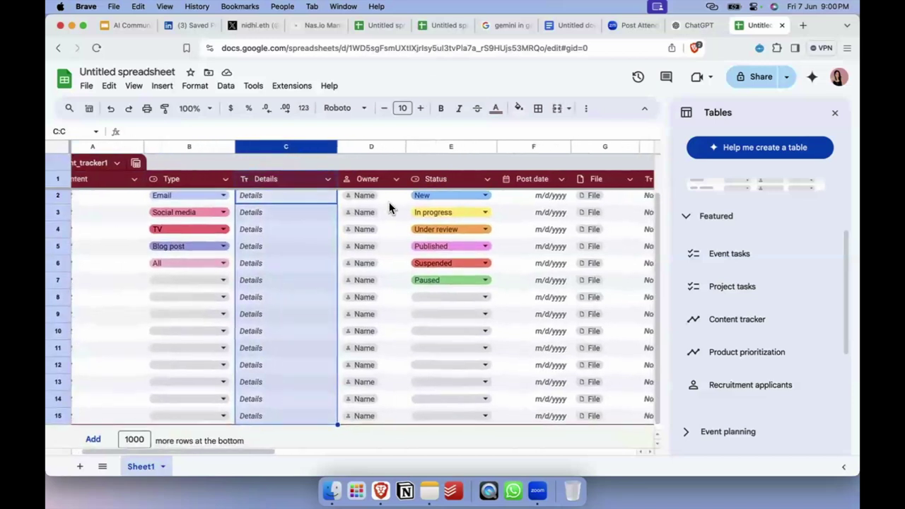
scroll(385, 264, right, 1)
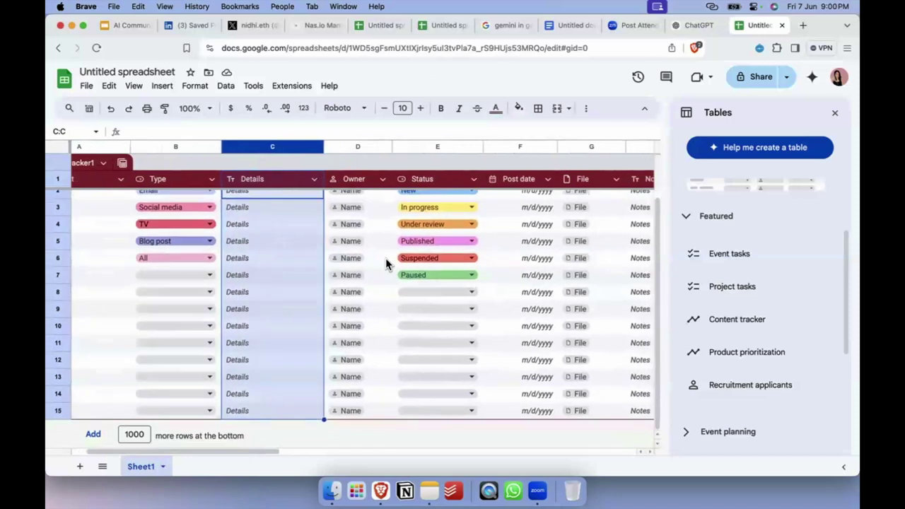
scroll(386, 264, up, 1)
scroll(386, 264, right, 1)
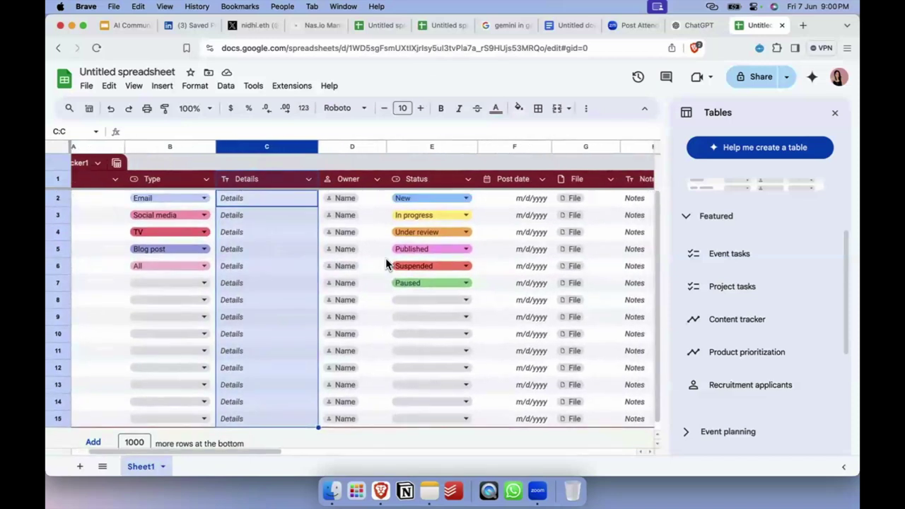
- Examine the Status choices in row 2 and the column options for Post date and File
click(463, 197)
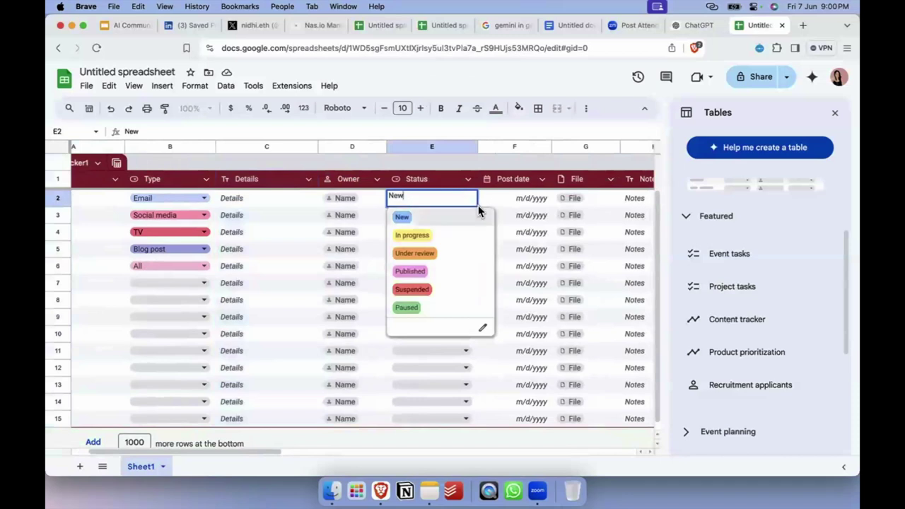
key(Escape)
click(457, 218)
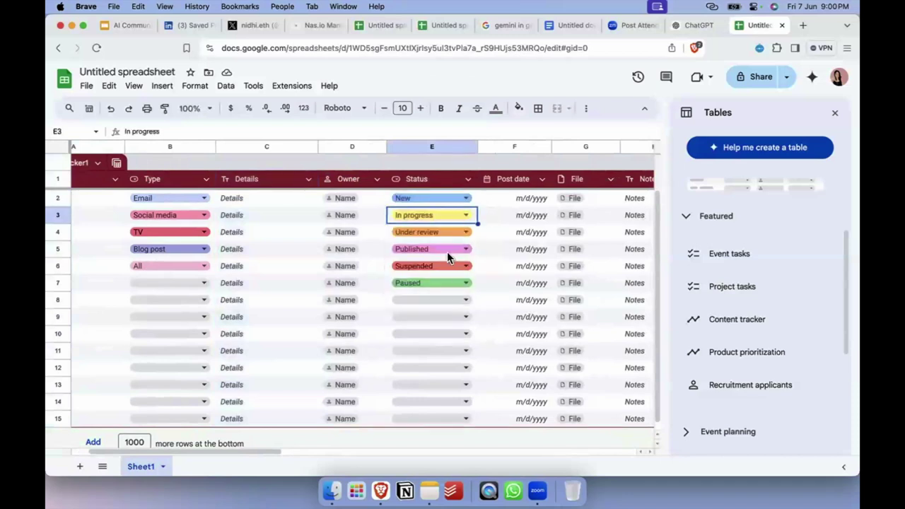
scroll(519, 227, right, 2)
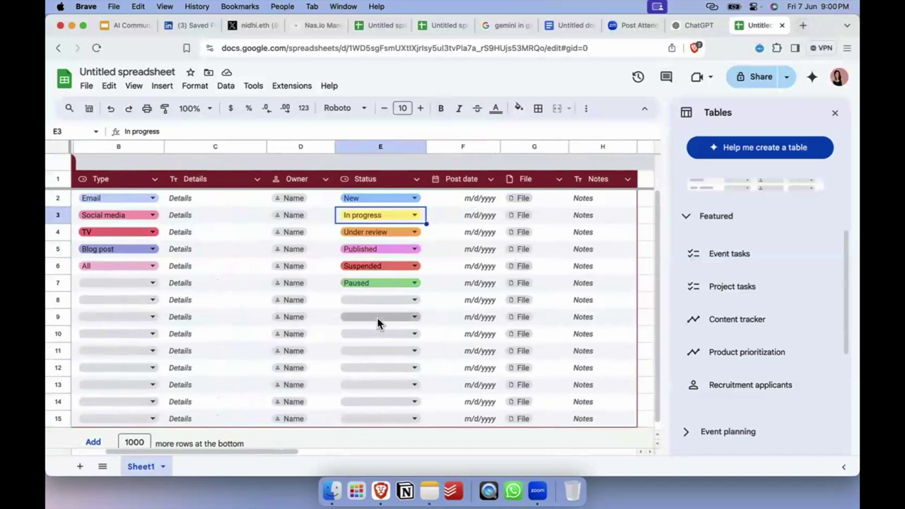
click(494, 180)
click(564, 179)
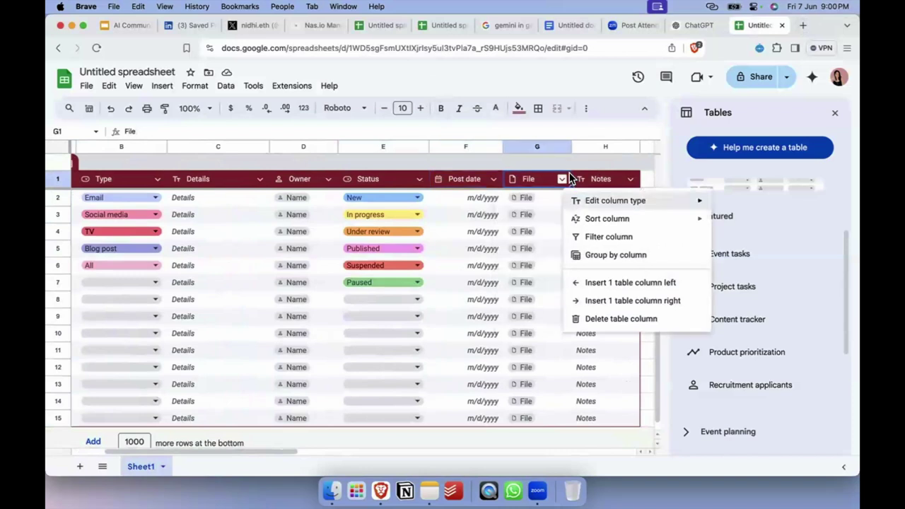
click(646, 179)
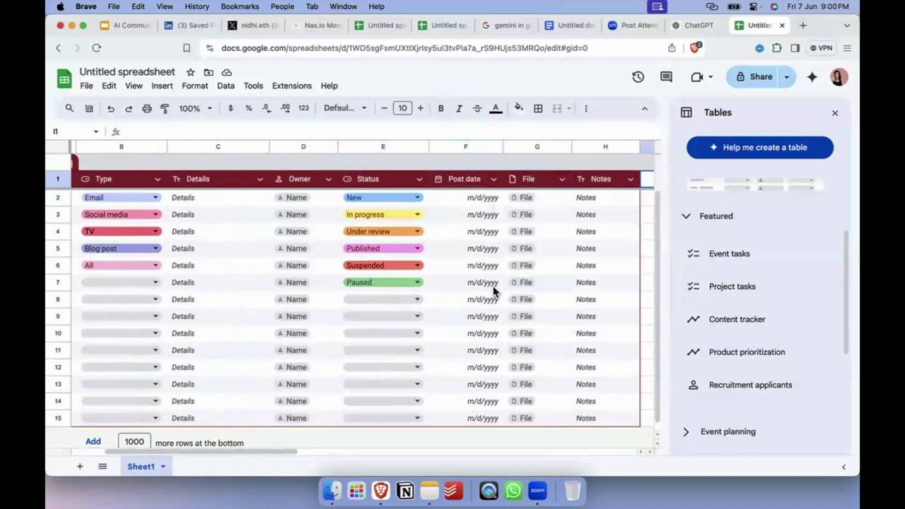
- Look at the table options available for Content_tracker1 without applying any of them
scroll(493, 286, left, 3)
scroll(493, 286, down, 1)
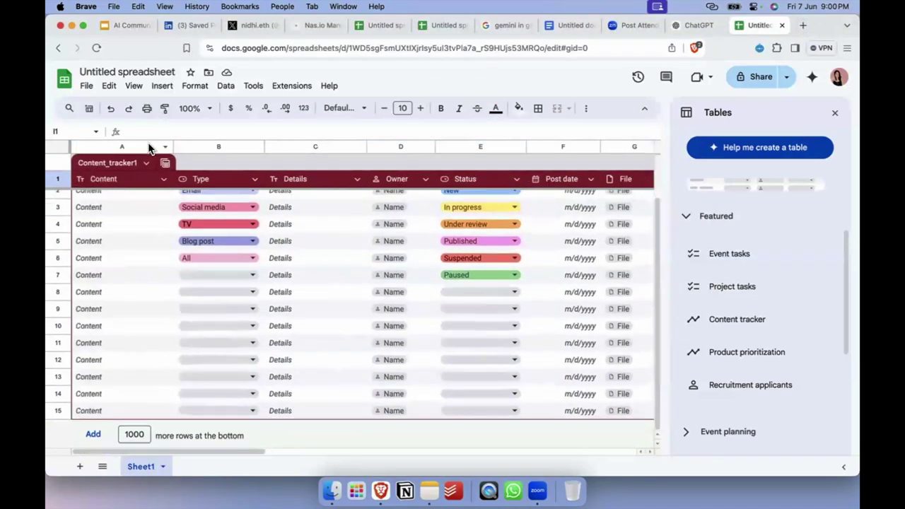
click(147, 164)
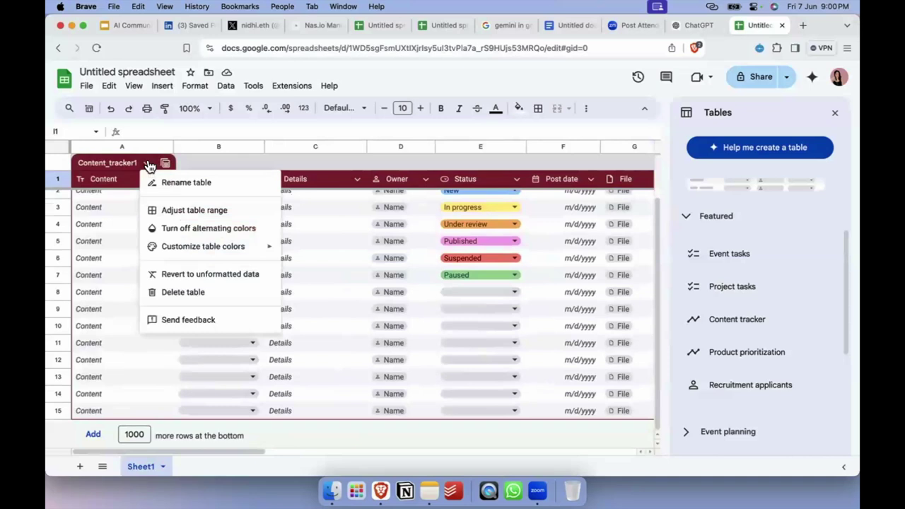
click(148, 164)
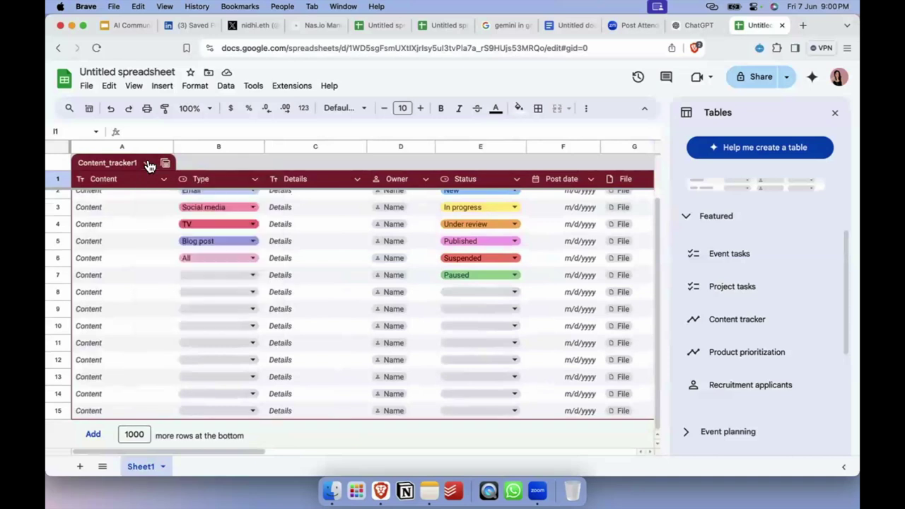
- Preview the Product prioritization and Recruitment applicants templates among the featured tables without inserting them
mouse_move(750, 327)
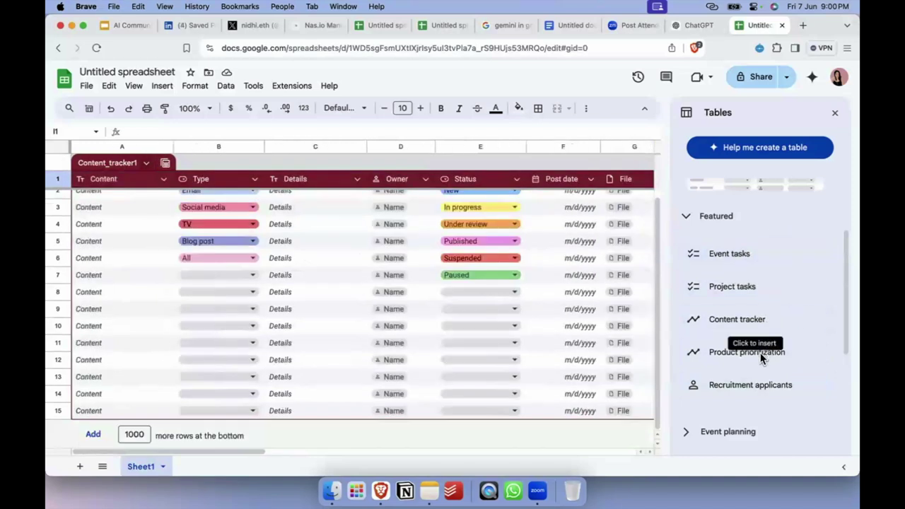
mouse_move(759, 359)
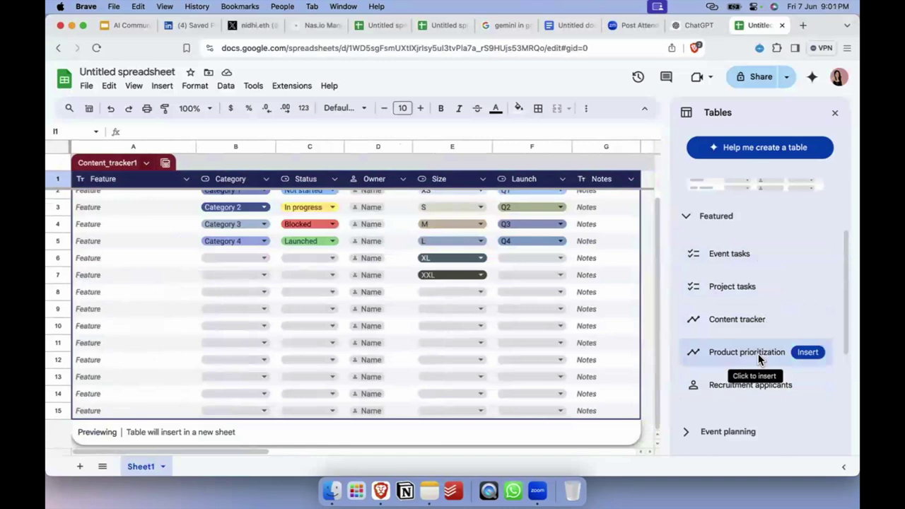
scroll(759, 352, down, 3)
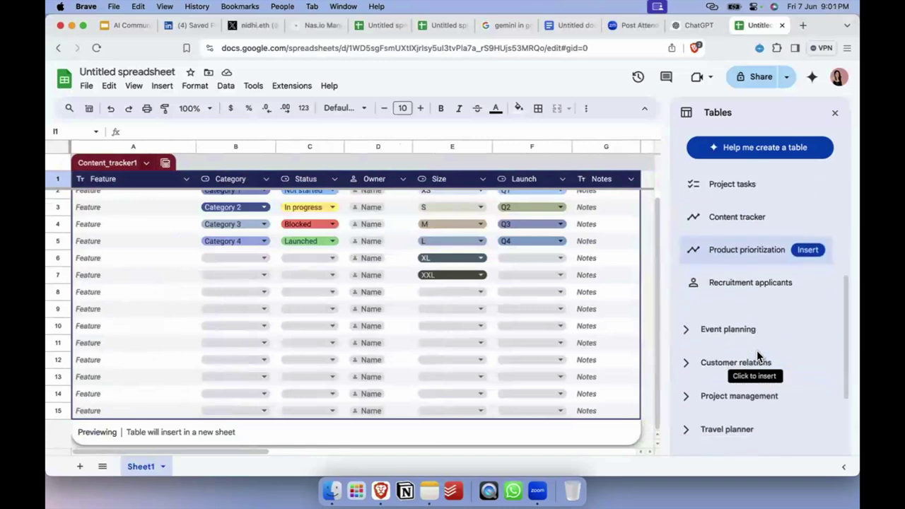
mouse_move(755, 288)
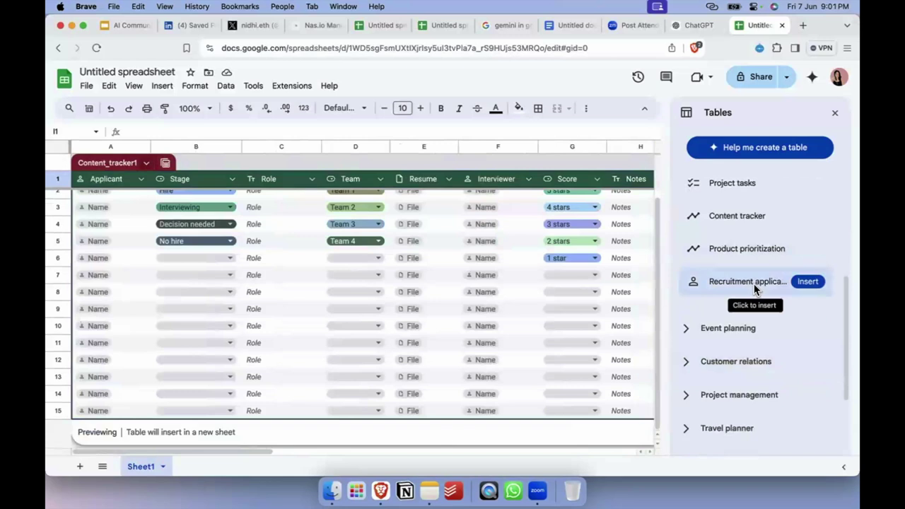
scroll(754, 289, down, 1)
- Insert the Event budget table from the Event planning templates and look across its columns
click(682, 299)
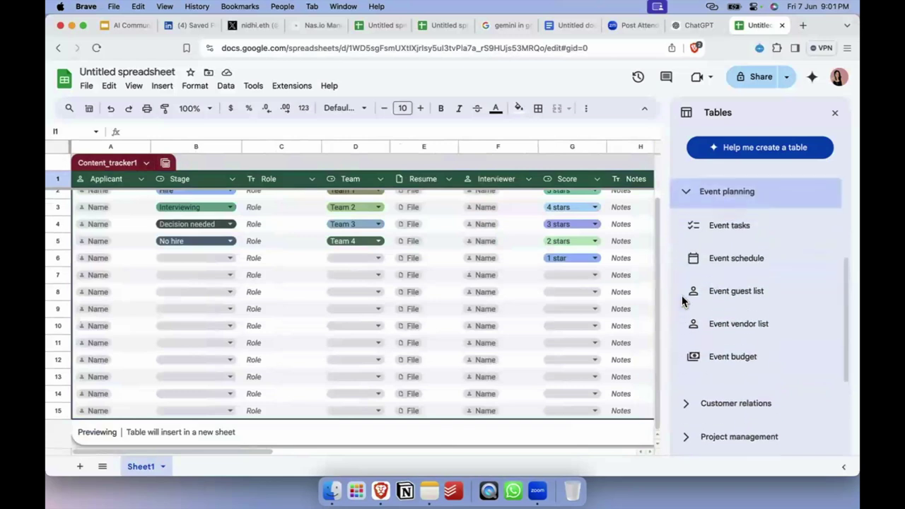
mouse_move(757, 216)
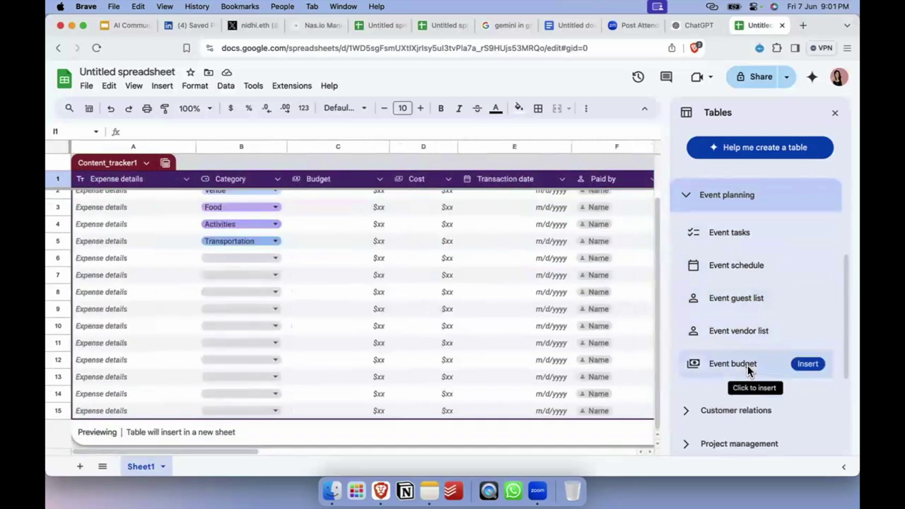
click(806, 364)
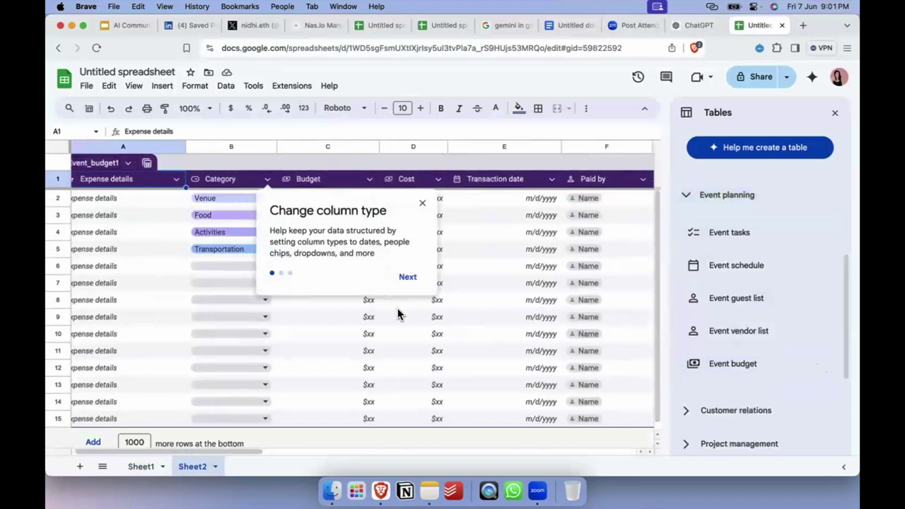
scroll(186, 290, left, 1)
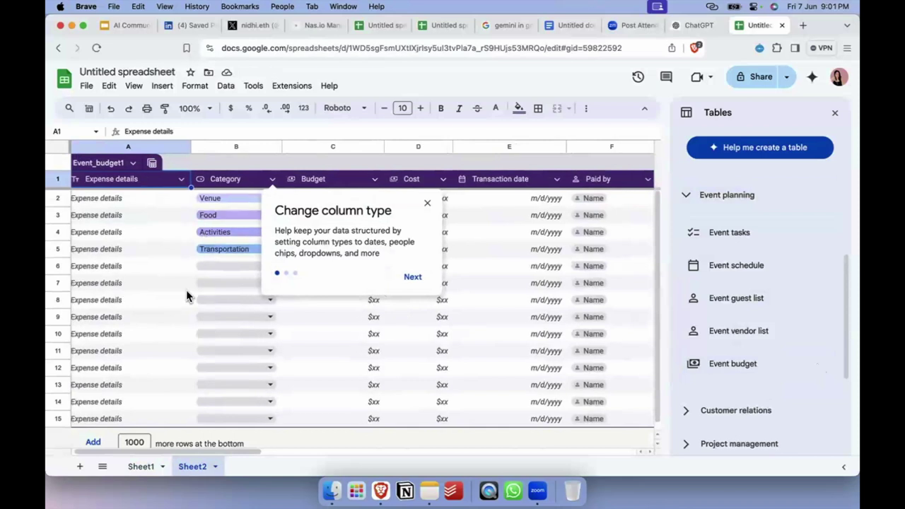
scroll(186, 290, right, 2)
scroll(461, 204, right, 3)
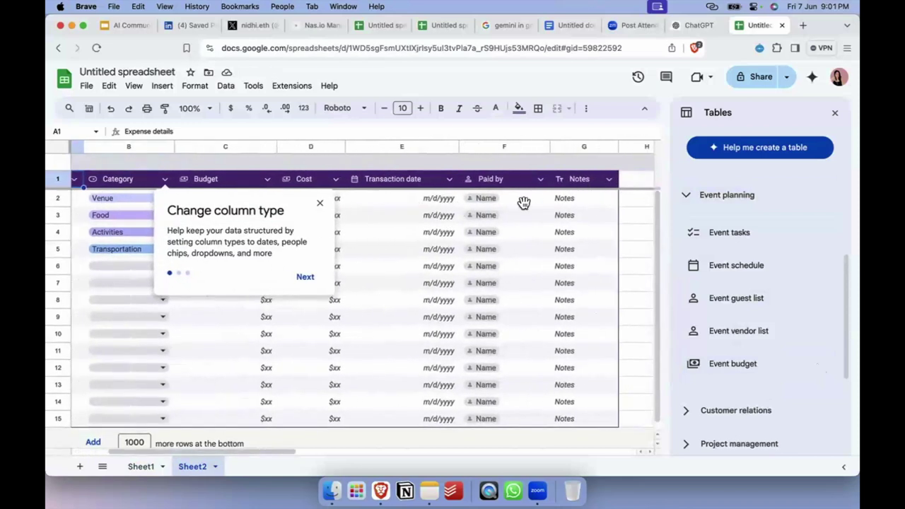
- Preview the Trip itinerary, Trip budget and Trip transportation tables in the Travel planner templates
scroll(561, 265, down, 1)
scroll(734, 229, down, 3)
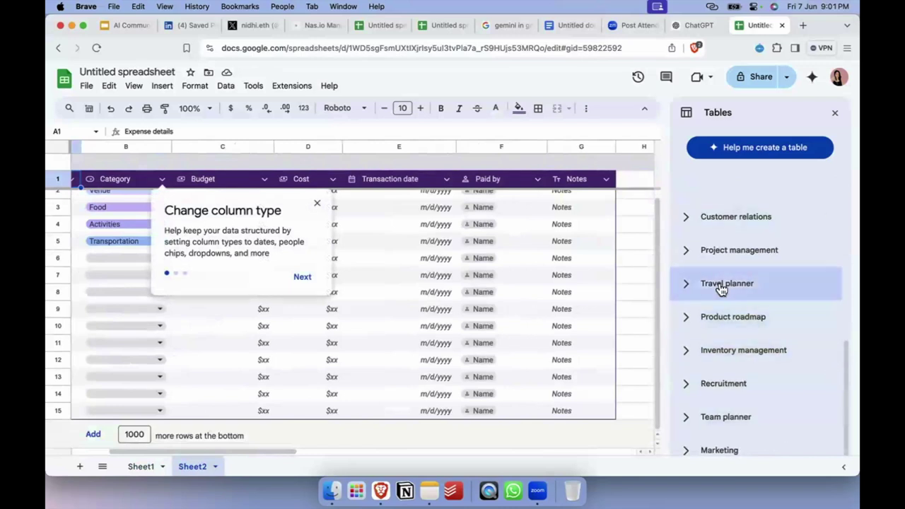
click(688, 284)
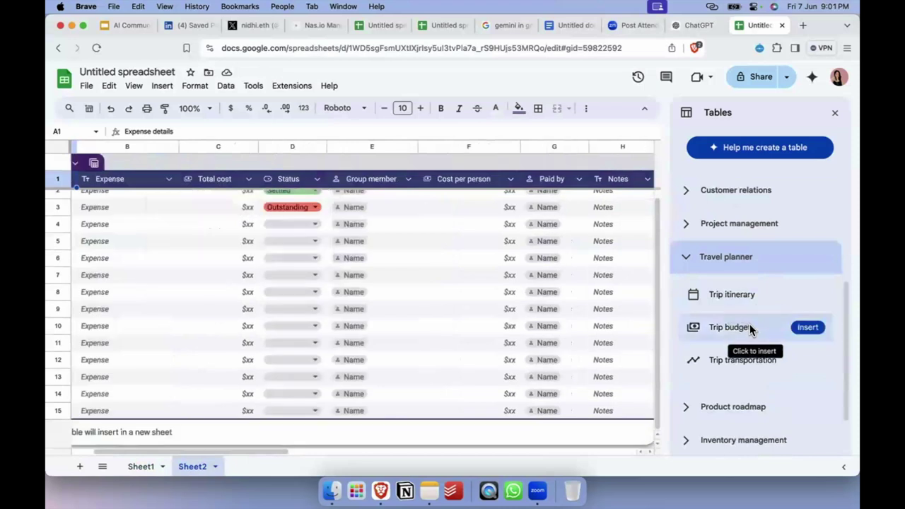
scroll(750, 327, down, 3)
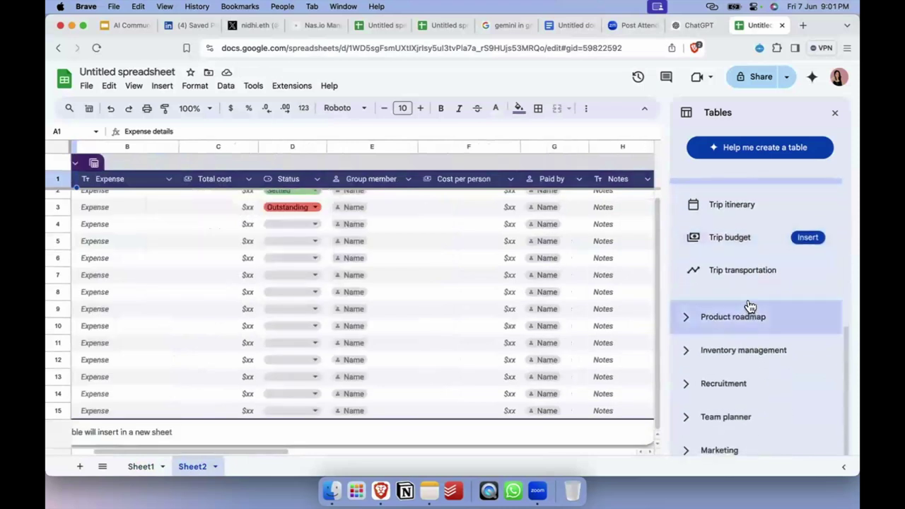
scroll(763, 288, up, 3)
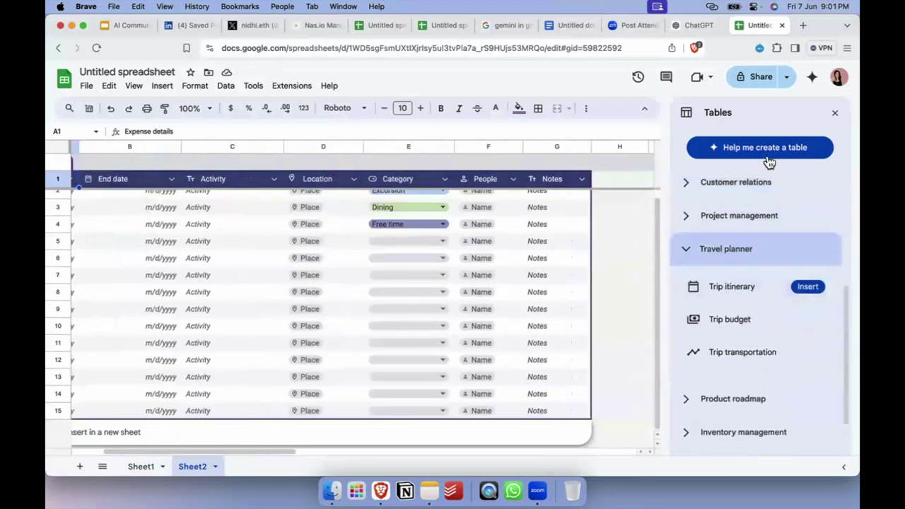
scroll(765, 361, down, 3)
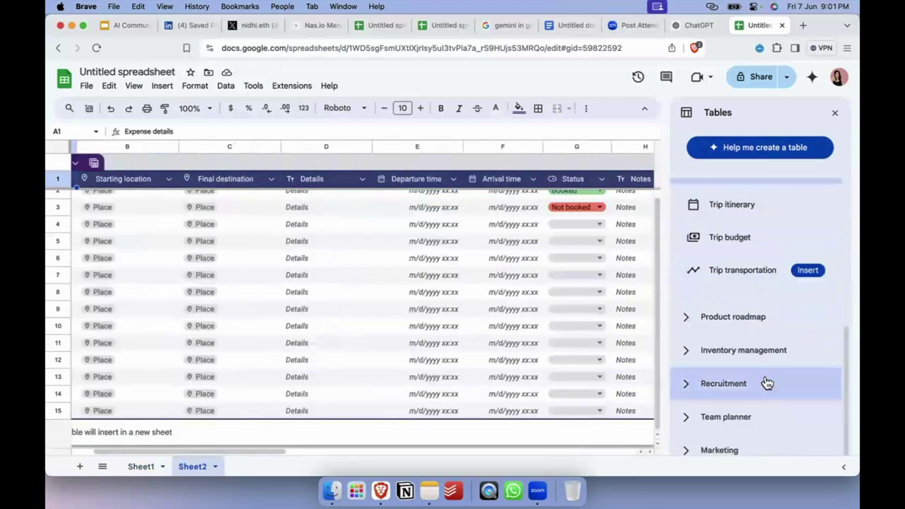
- Preview the Recruitment positions and Recruitment applicants tables in the Recruitment category
click(694, 383)
mouse_move(708, 337)
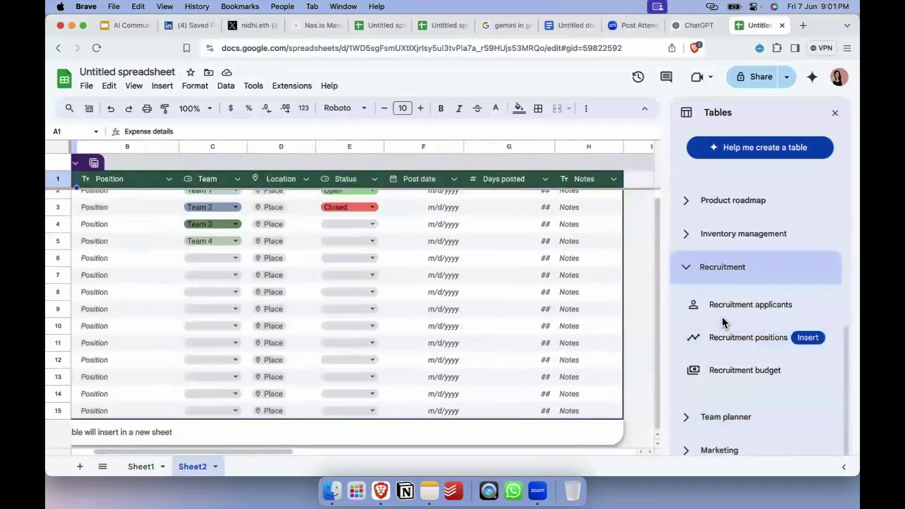
mouse_move(726, 318)
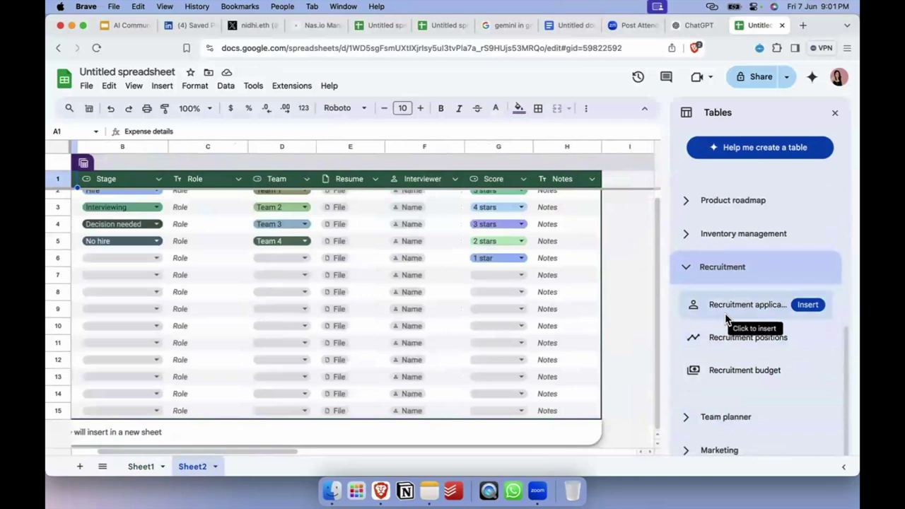
- Ask Gemini to "Create a table to track income and expenses for my business", starting from its suggested table prompt
click(792, 145)
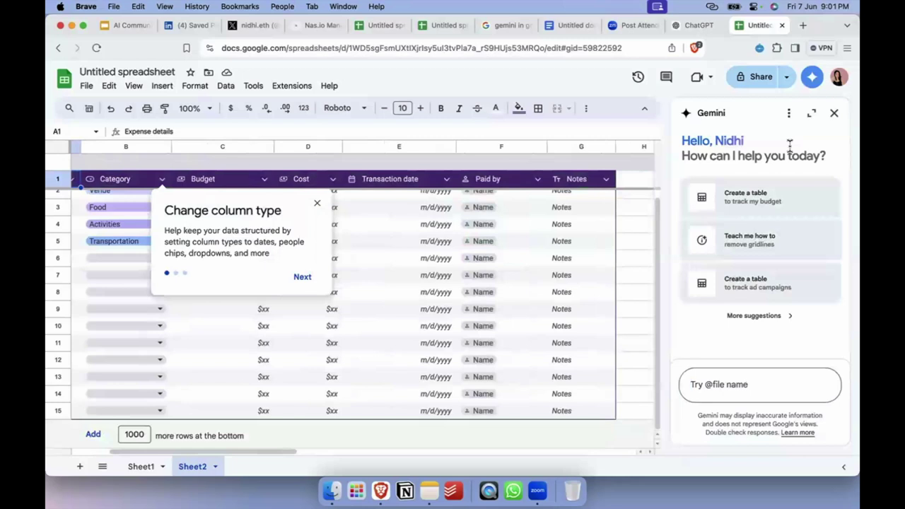
click(778, 205)
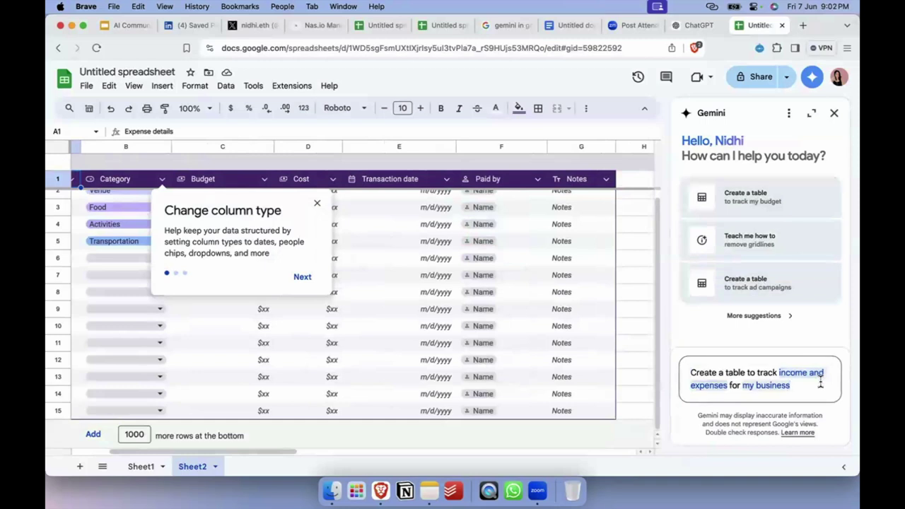
key(Return)
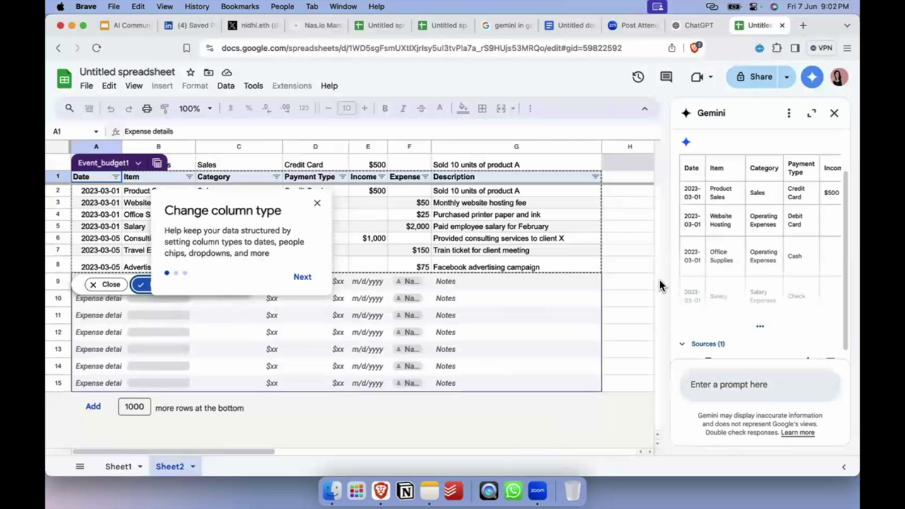
- Check the source spreadsheet cited in Gemini's reply, opening it in a separate browser tab and closing that tab
scroll(727, 279, down, 1)
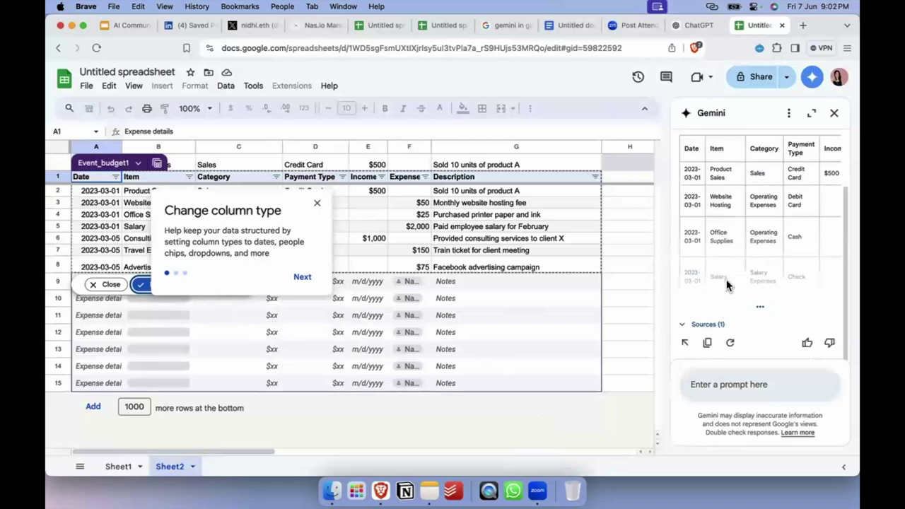
click(710, 325)
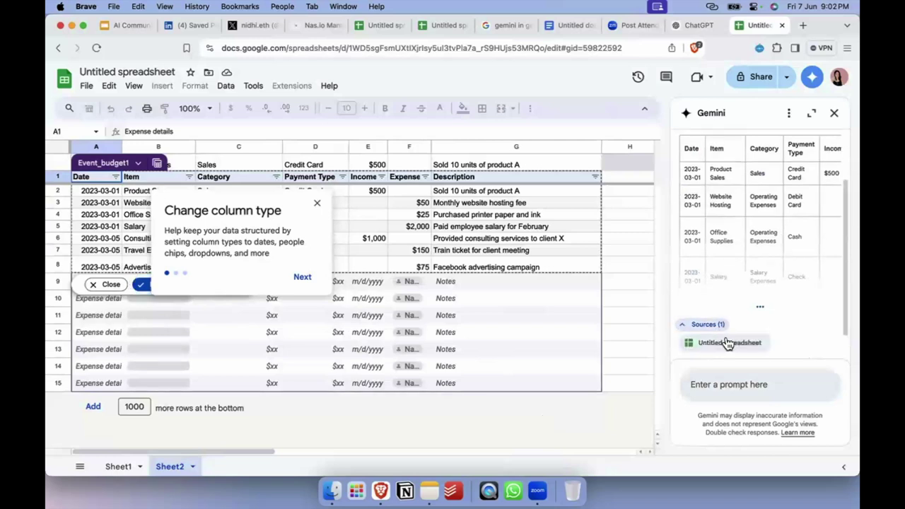
click(731, 315)
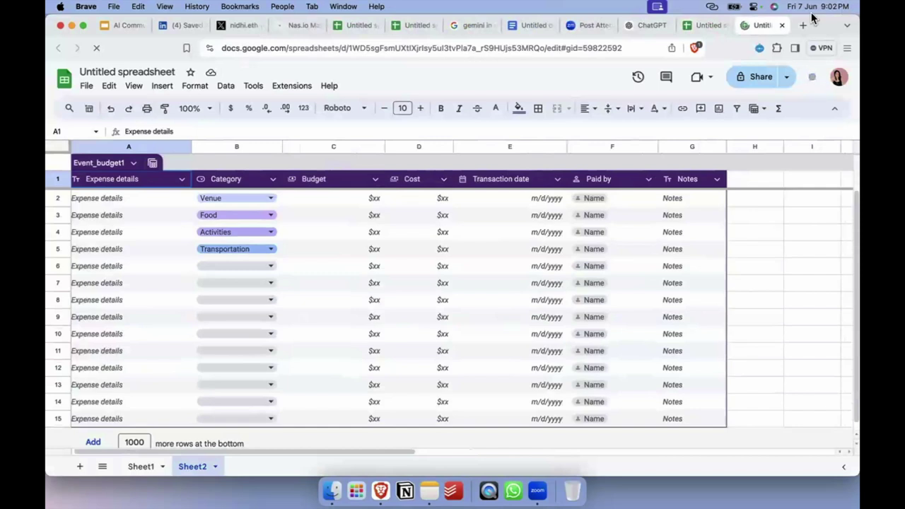
click(782, 25)
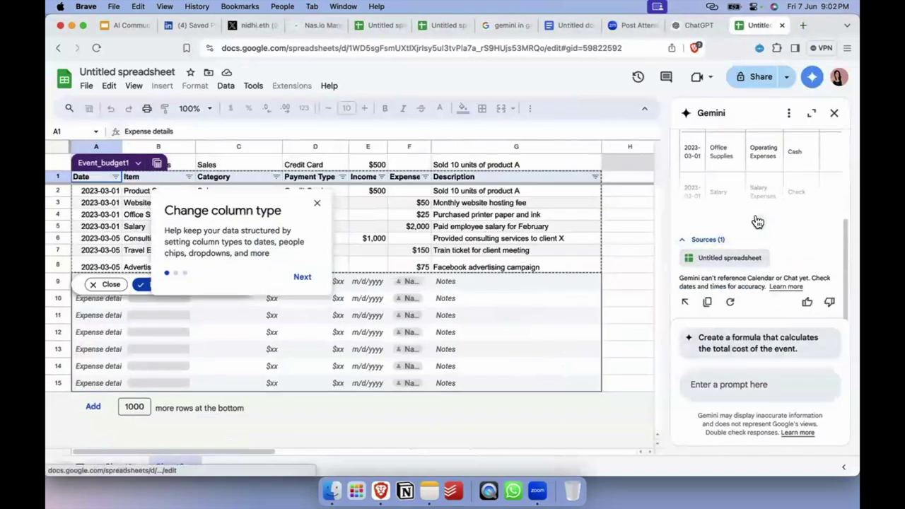
- Insert Gemini's income and expense table into a new sheet and review the full table in its reply
click(758, 223)
scroll(757, 225, up, 5)
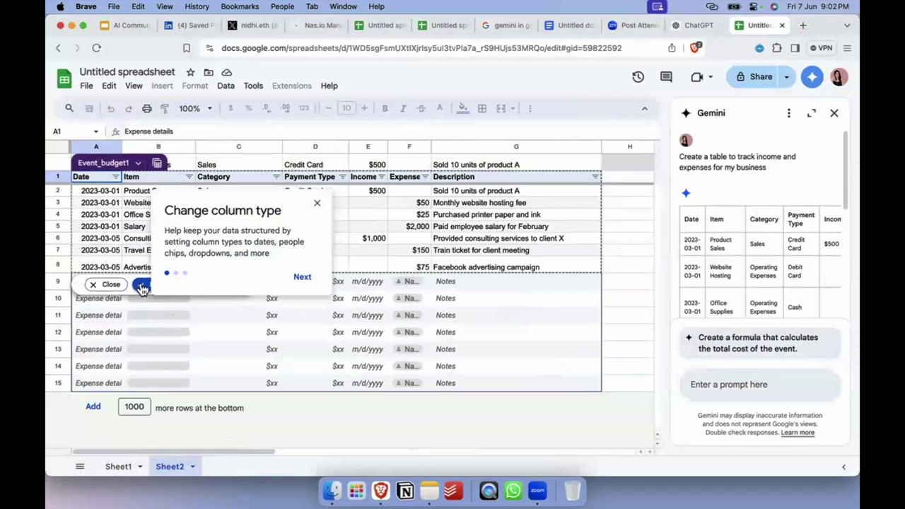
click(143, 284)
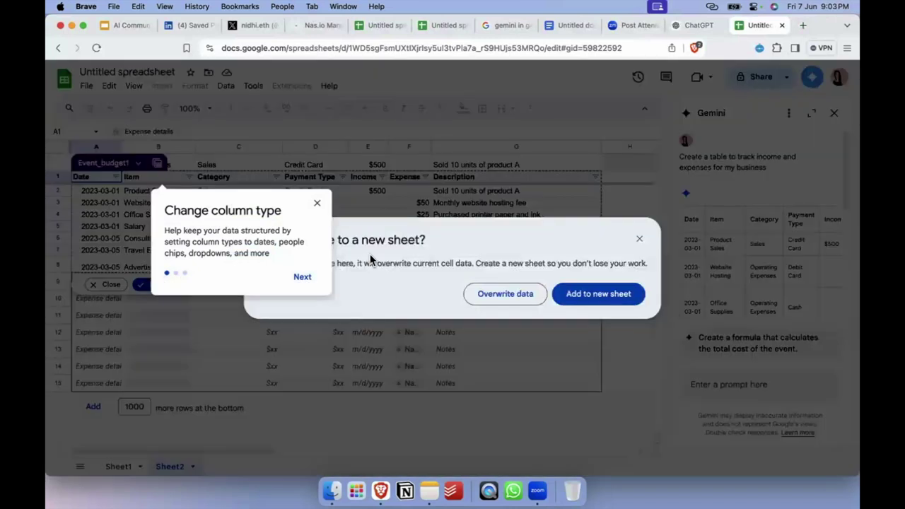
click(580, 297)
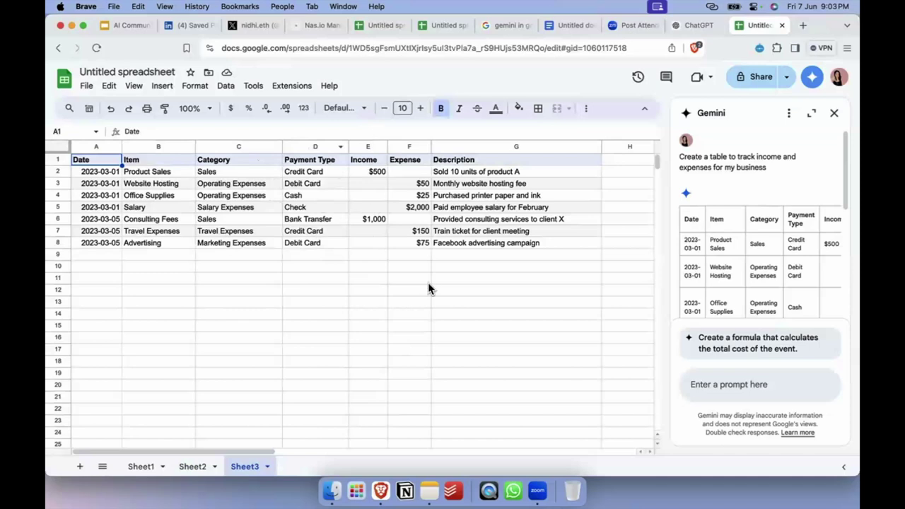
scroll(764, 290, down, 10)
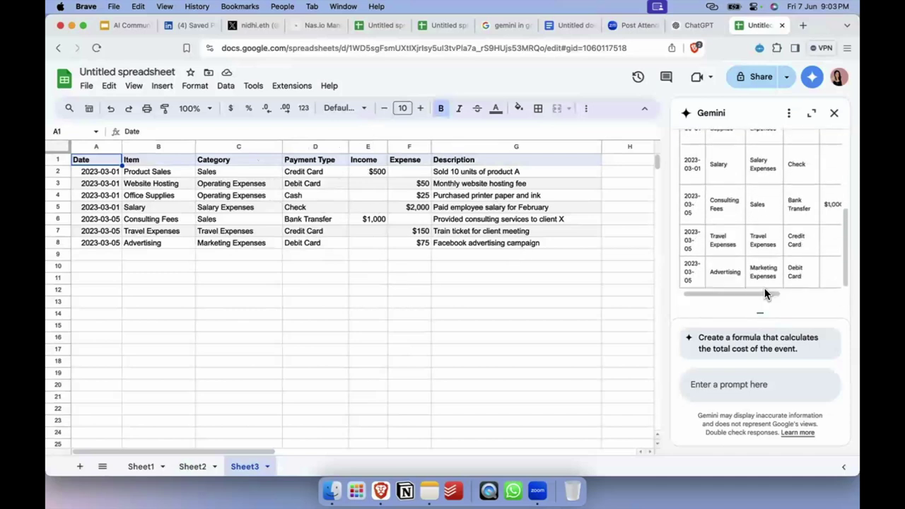
scroll(757, 257, up, 10)
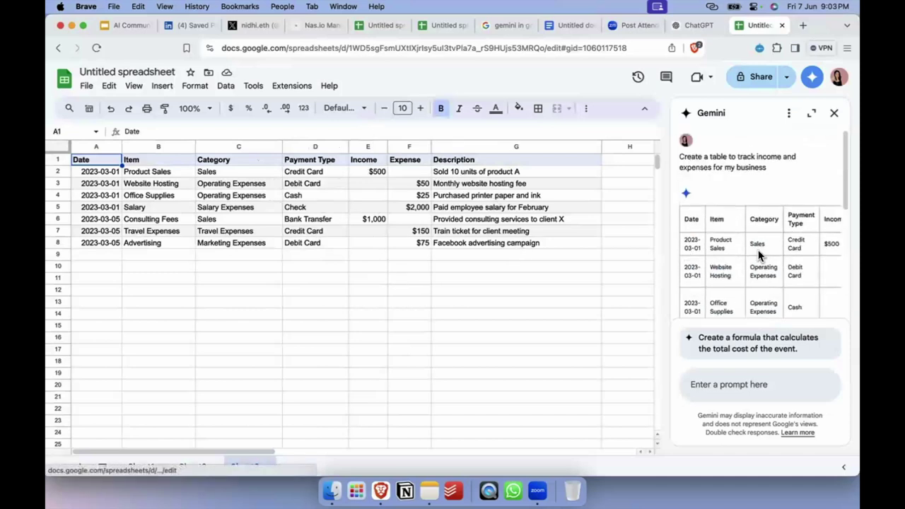
click(834, 113)
click(812, 76)
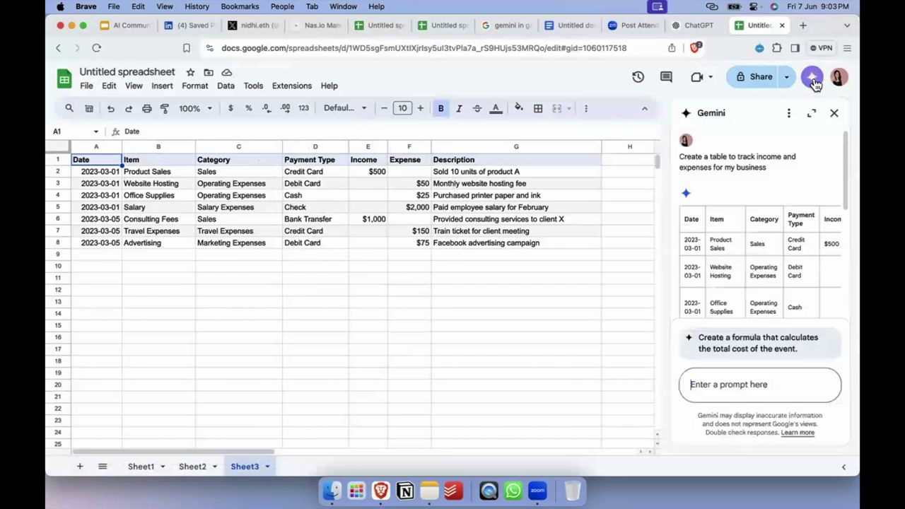
click(789, 113)
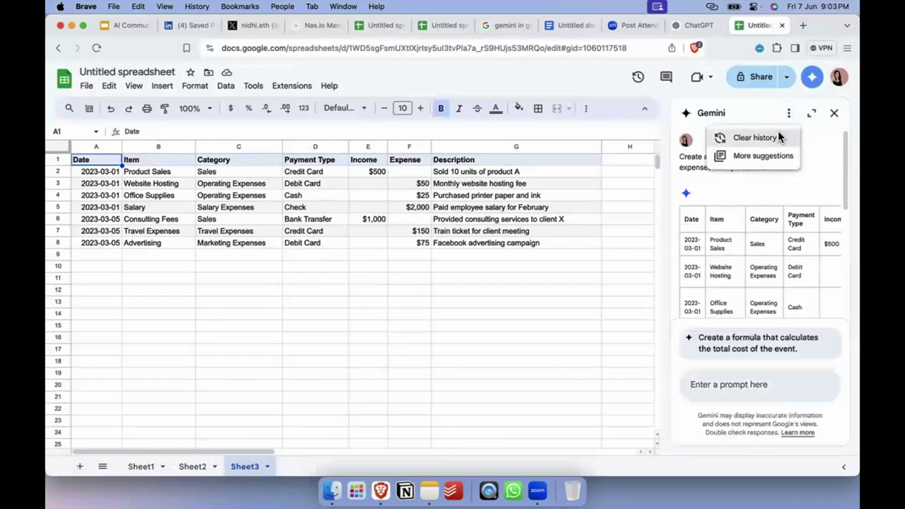
click(779, 136)
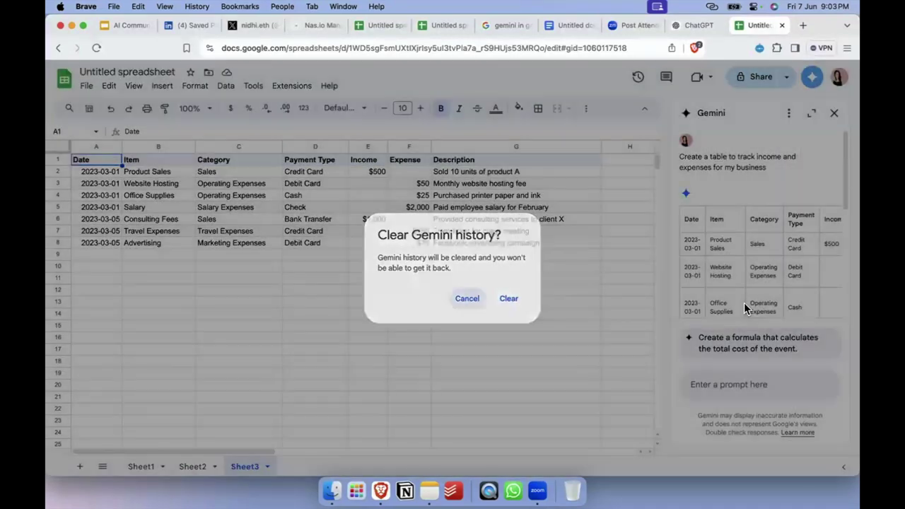
click(744, 303)
scroll(745, 307, down, 1)
scroll(746, 307, up, 1)
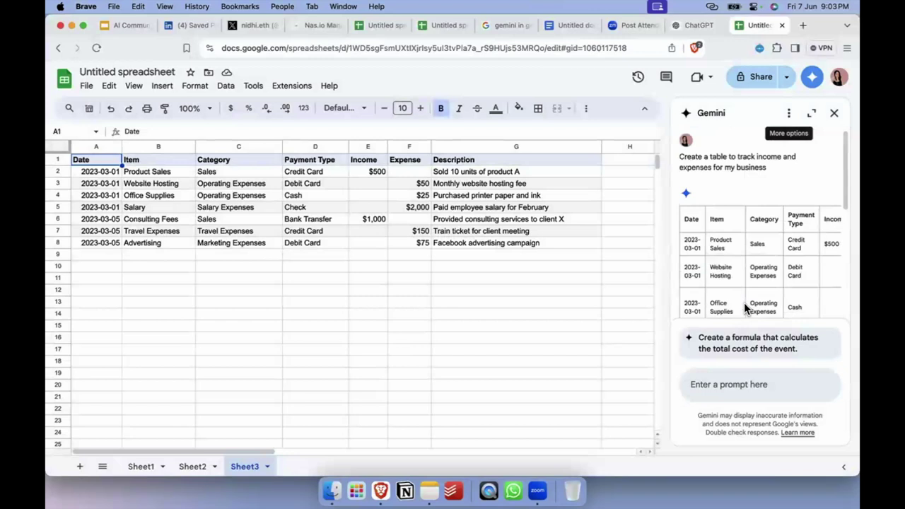
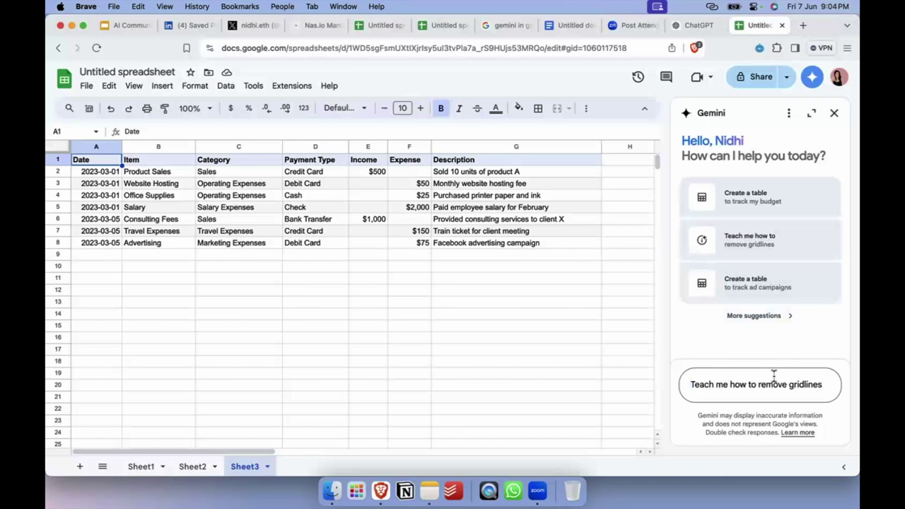
- Browse Gemini's additional prompt suggestions, from creating tables and lists to the how-to questions
click(757, 312)
scroll(771, 276, down, 3)
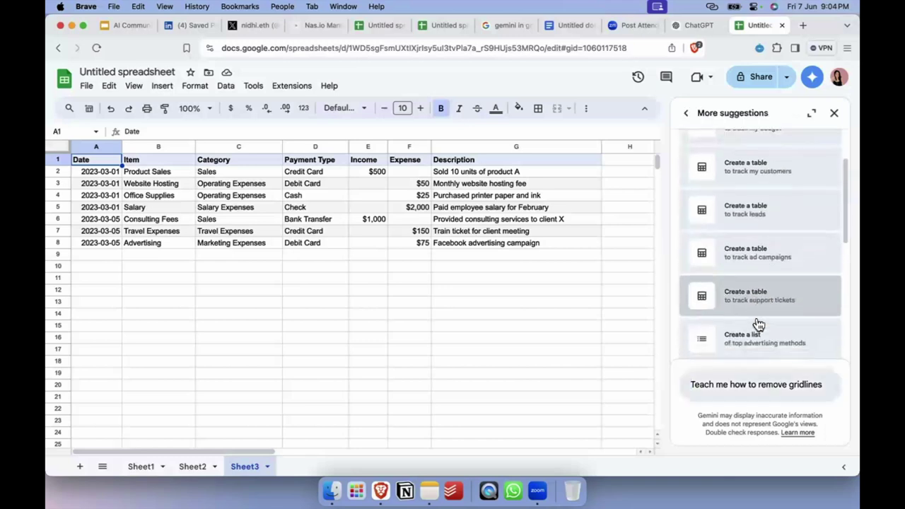
scroll(776, 266, down, 3)
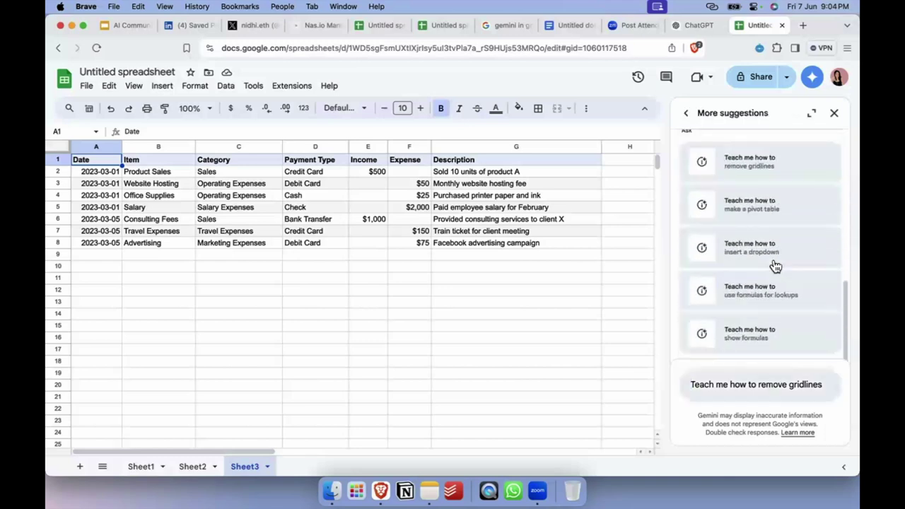
- Ask Gemini to "Teach me how to use formulas for lookups" from its suggested prompts and skim the start of the guide
click(754, 309)
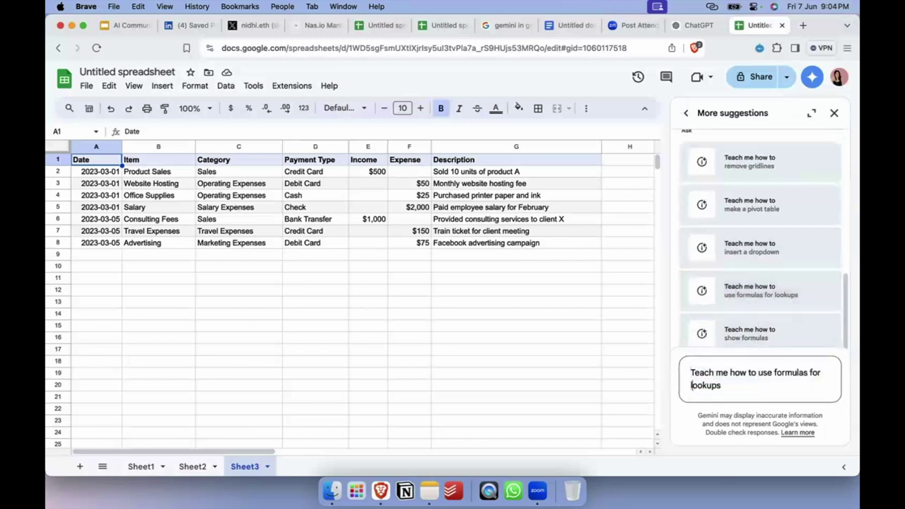
key(Return)
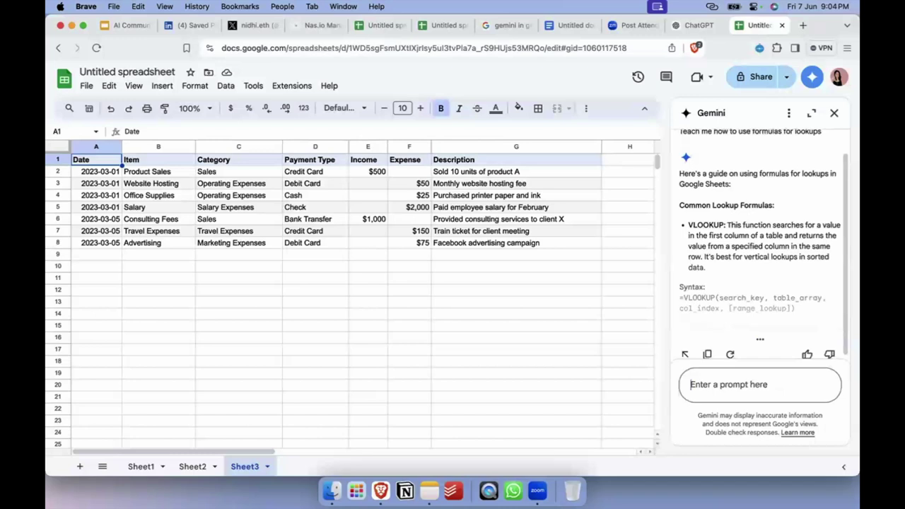
scroll(765, 255, down, 1)
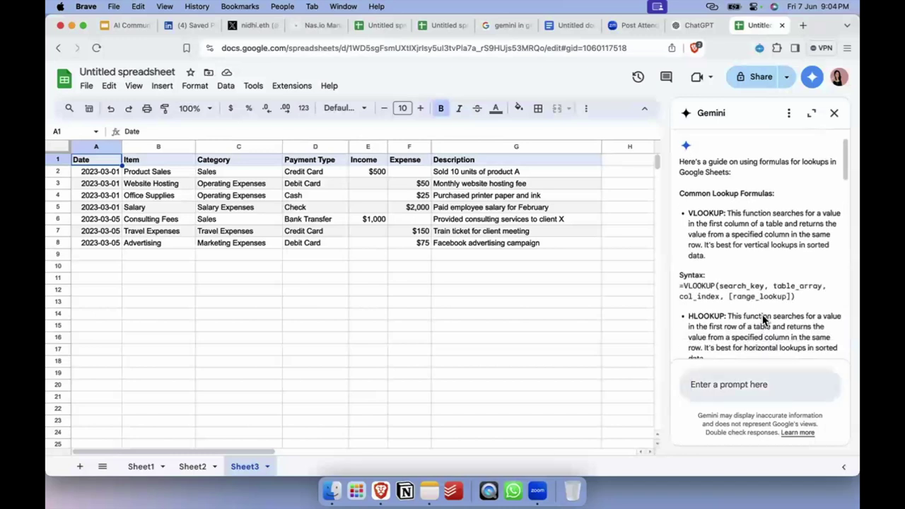
scroll(763, 319, down, 3)
scroll(775, 133, up, 1)
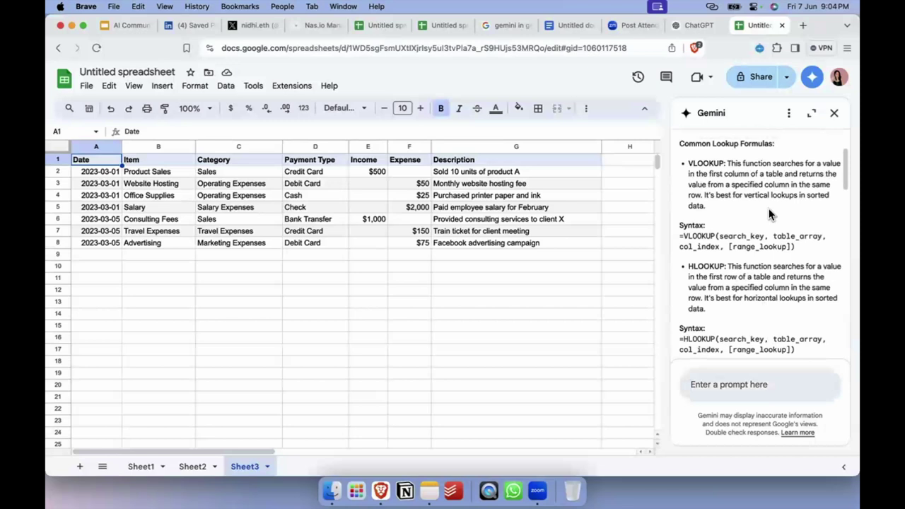
- Examine the VLOOKUP and HLOOKUP syntax in Gemini's guide, relating it to the Income column of the table
drag(806, 258, 696, 116)
scroll(675, 238, down, 5)
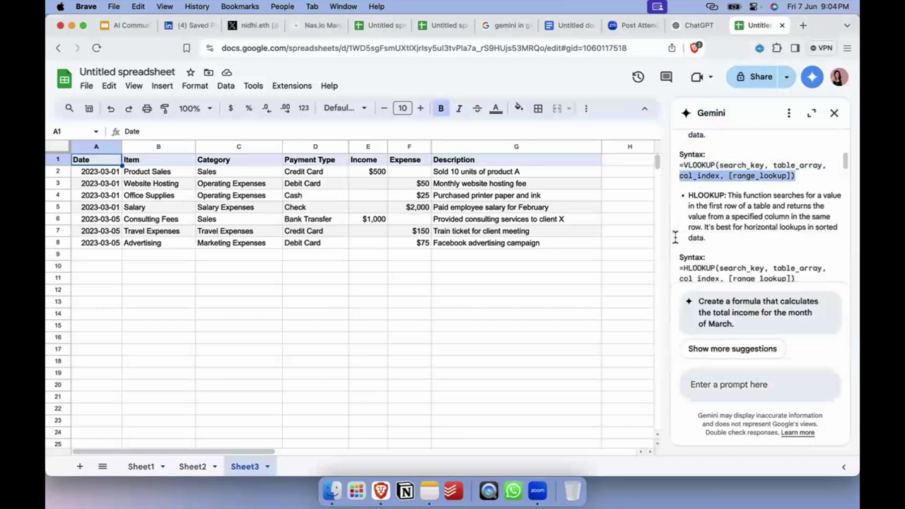
scroll(687, 241, up, 10)
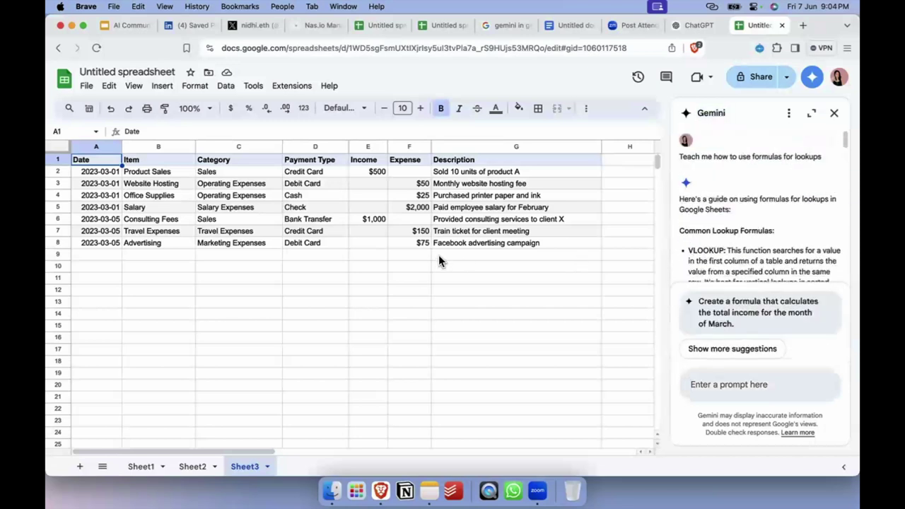
click(369, 163)
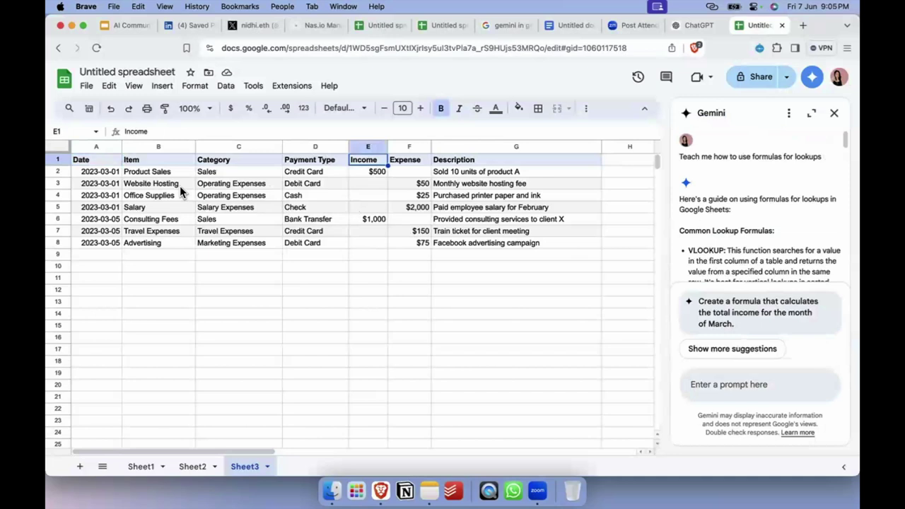
scroll(766, 239, down, 6)
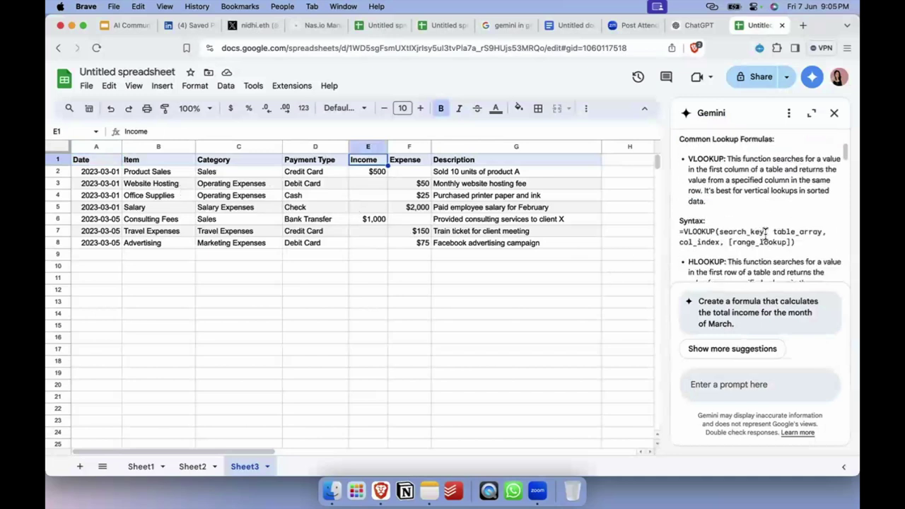
scroll(765, 239, up, 3)
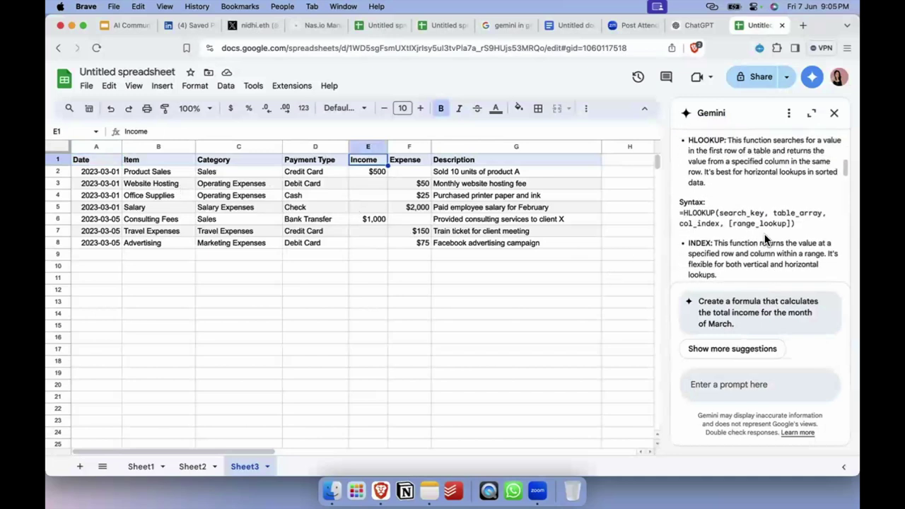
drag(722, 172, 828, 174)
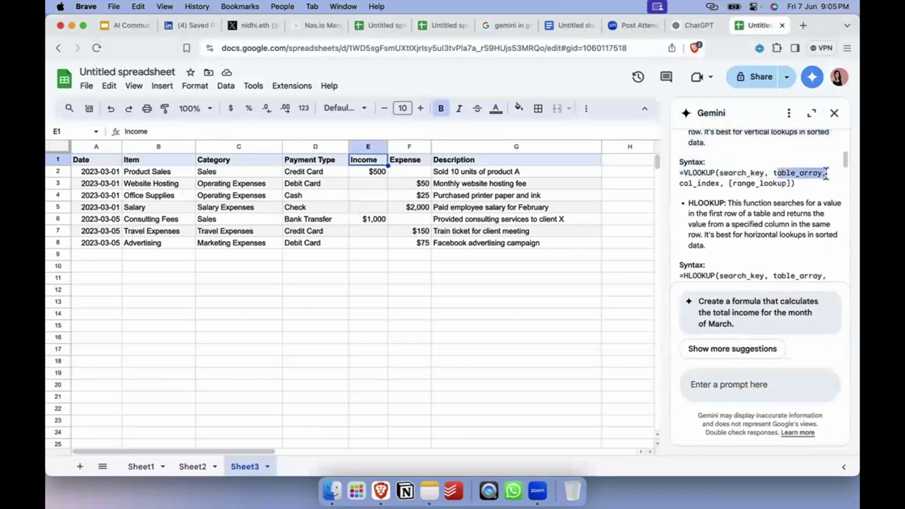
click(825, 174)
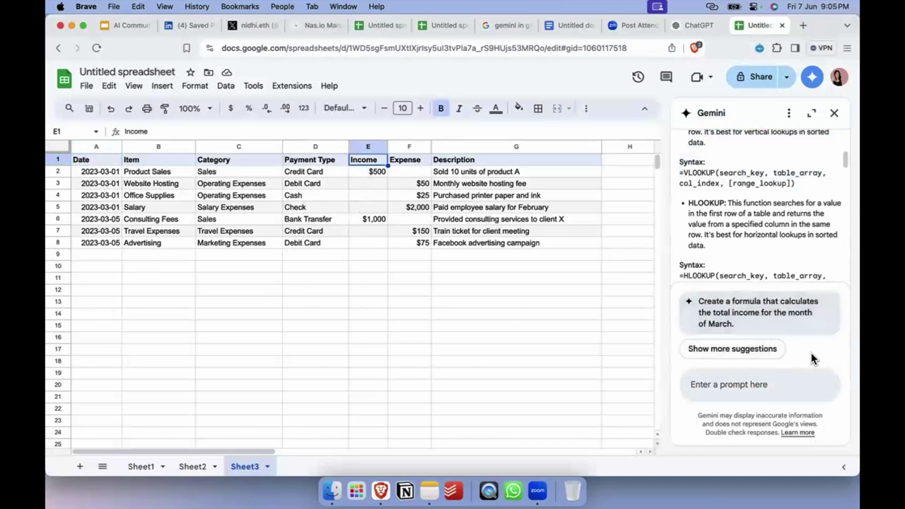
- Clear the Gemini chat history and confirm the deletion
scroll(749, 241, up, 5)
click(788, 114)
click(782, 136)
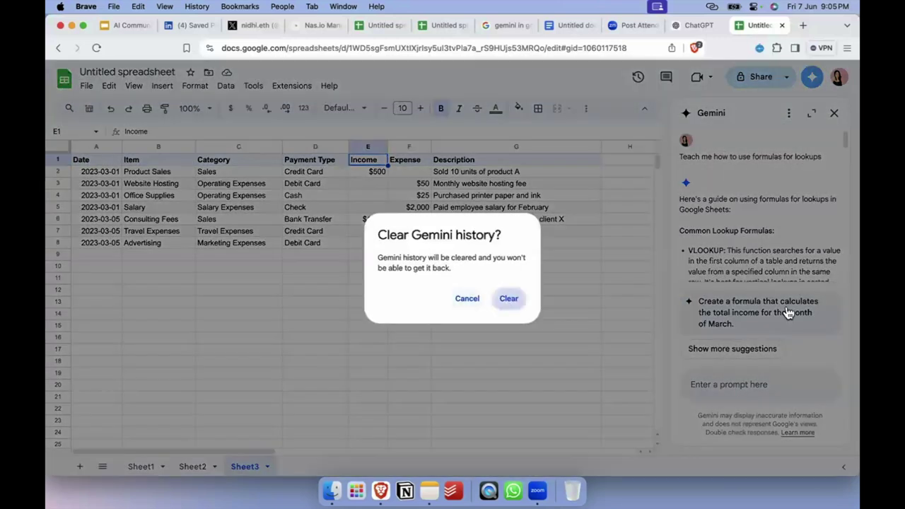
key(Return)
- Browse Gemini's additional suggestions and load the prompt "Teach me how to make a pivot table" without submitting it
click(786, 324)
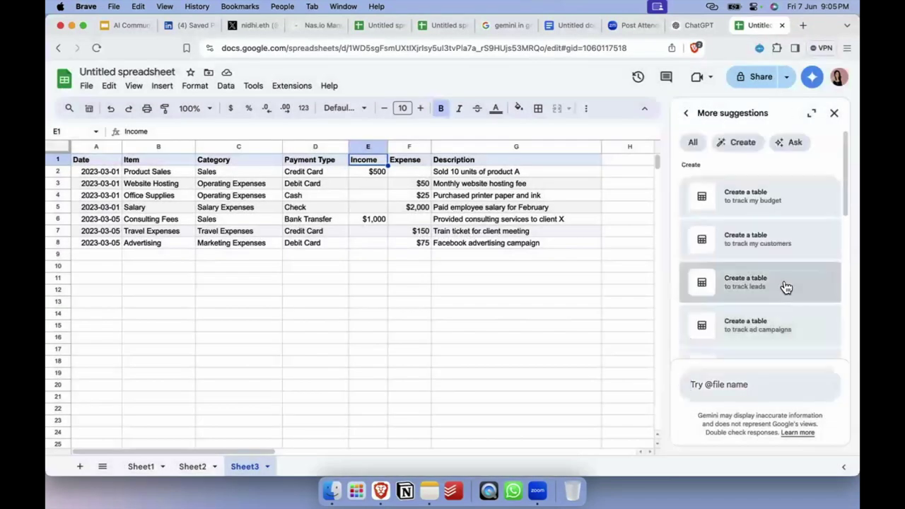
scroll(788, 323, down, 4)
scroll(788, 322, down, 5)
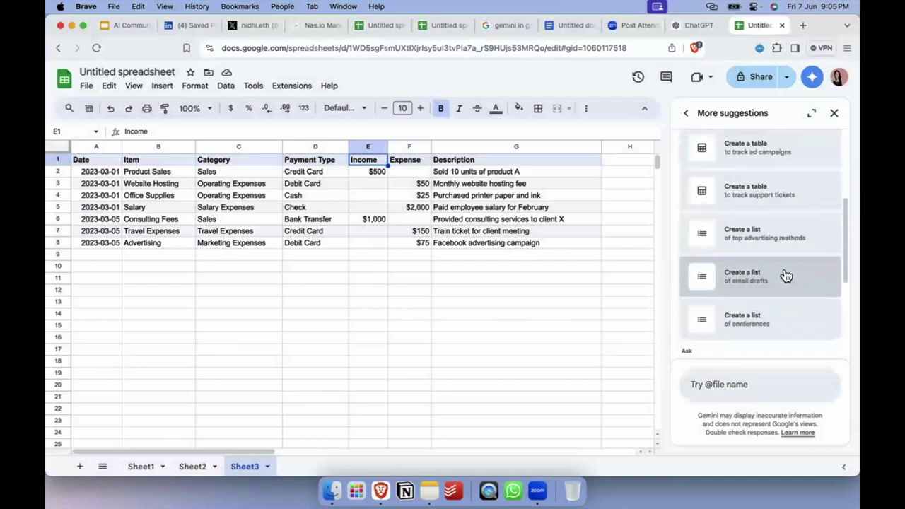
scroll(784, 301, down, 2)
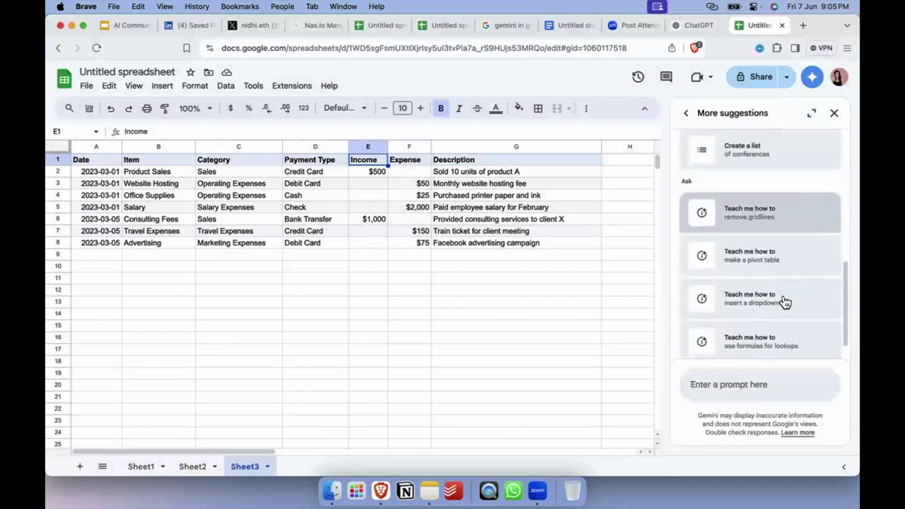
click(791, 262)
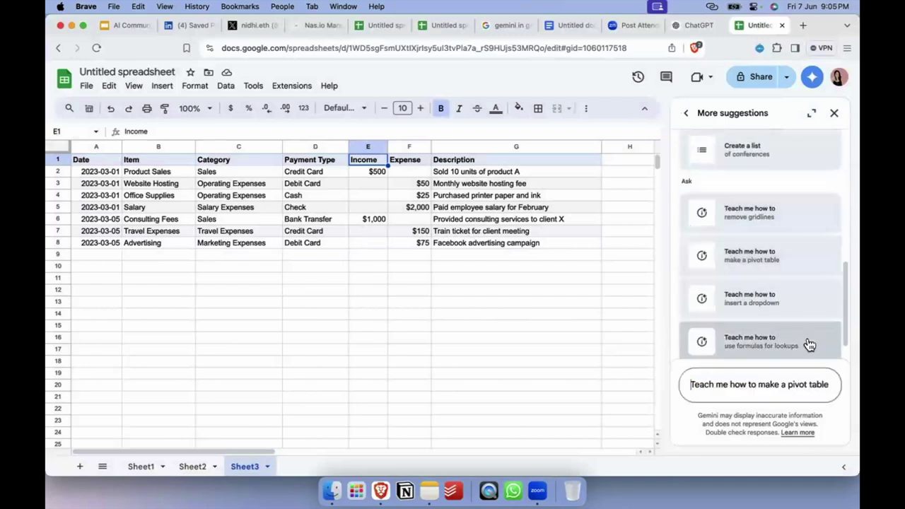
scroll(782, 254, up, 10)
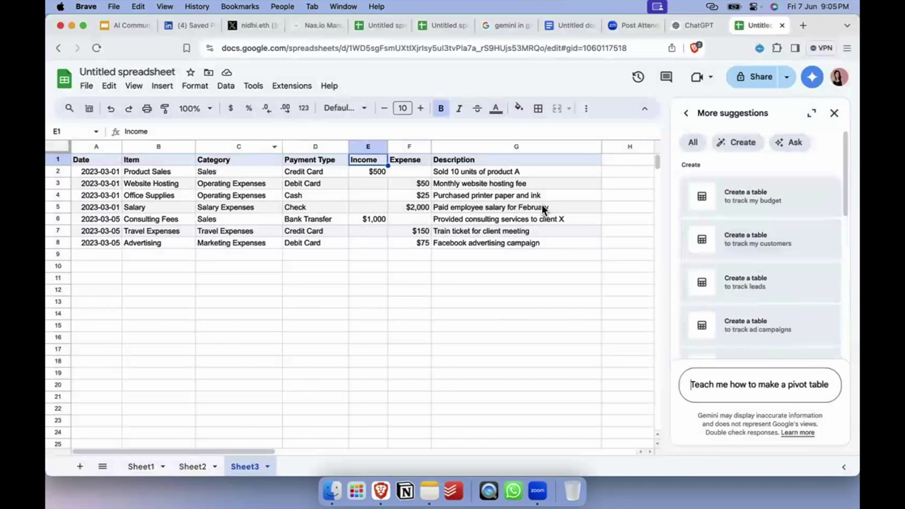
- Load the suggested prompt for a table to track customers, erase its text and return to Gemini's start view
click(751, 244)
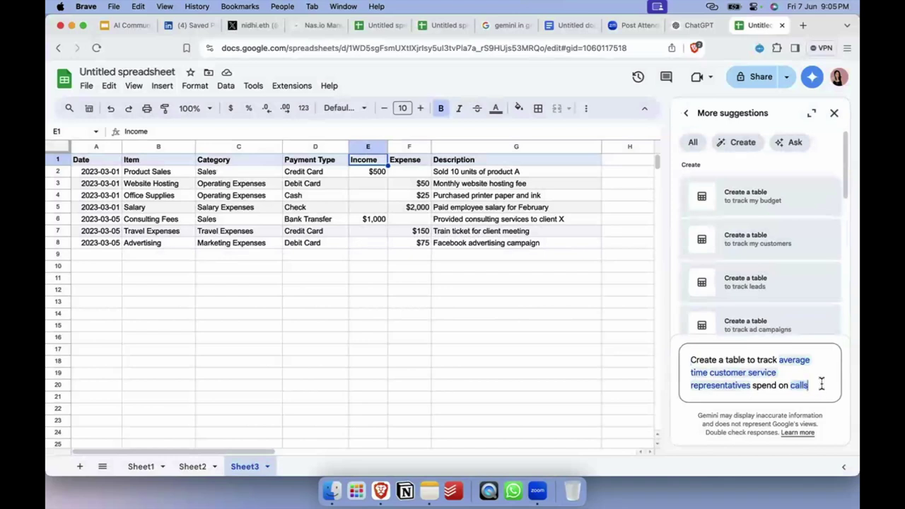
key(BackSpace)
key(BackSpace)
key(BackSpace)
key(BackSpace)
key(BackSpace)
key(BackSpace)
key(BackSpace)
key(BackSpace)
key(BackSpace)
key(BackSpace)
key(BackSpace)
key(BackSpace)
key(BackSpace)
key(BackSpace)
key(BackSpace)
key(BackSpace)
key(BackSpace)
key(BackSpace)
key(BackSpace)
key(BackSpace)
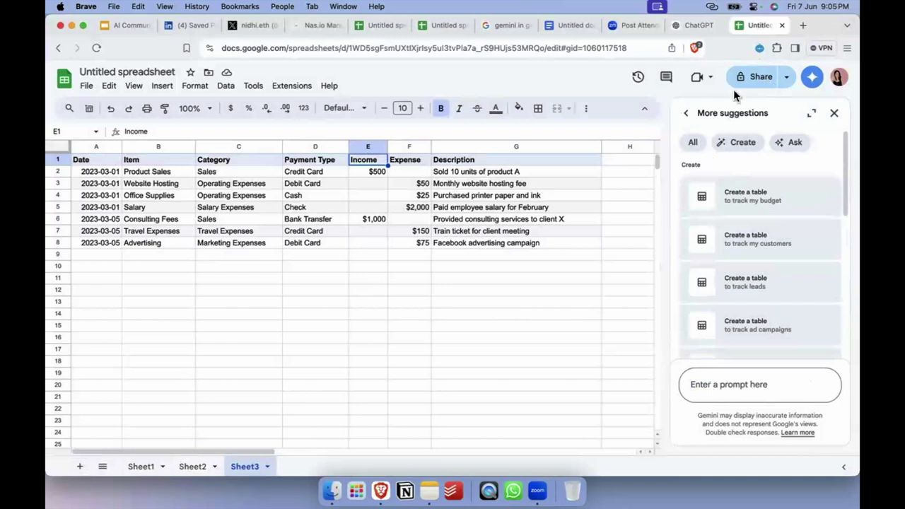
click(685, 114)
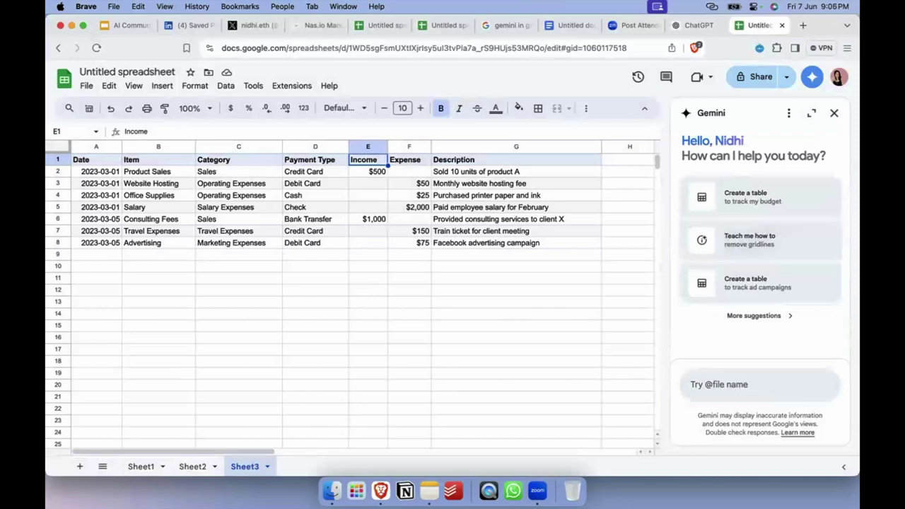
- Reopen Gemini's additional suggestions and filter them to the Ask category
click(789, 113)
click(789, 113)
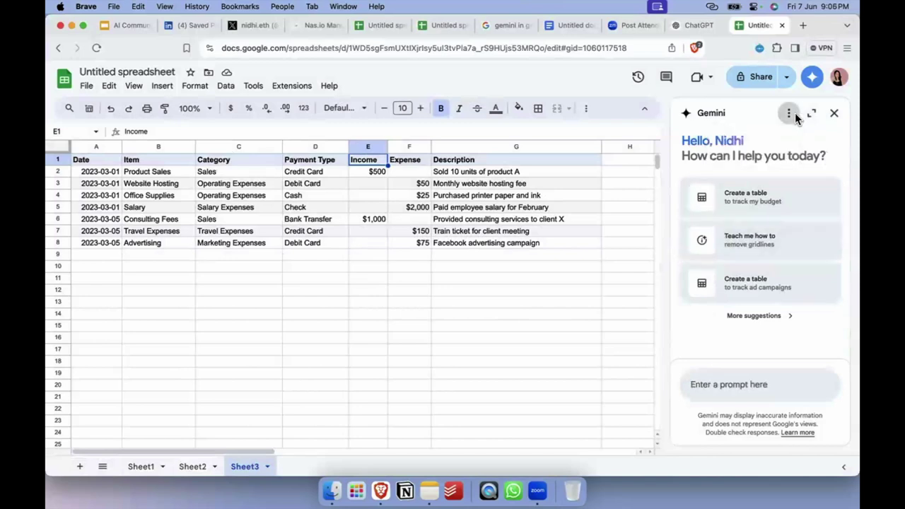
click(788, 114)
click(785, 155)
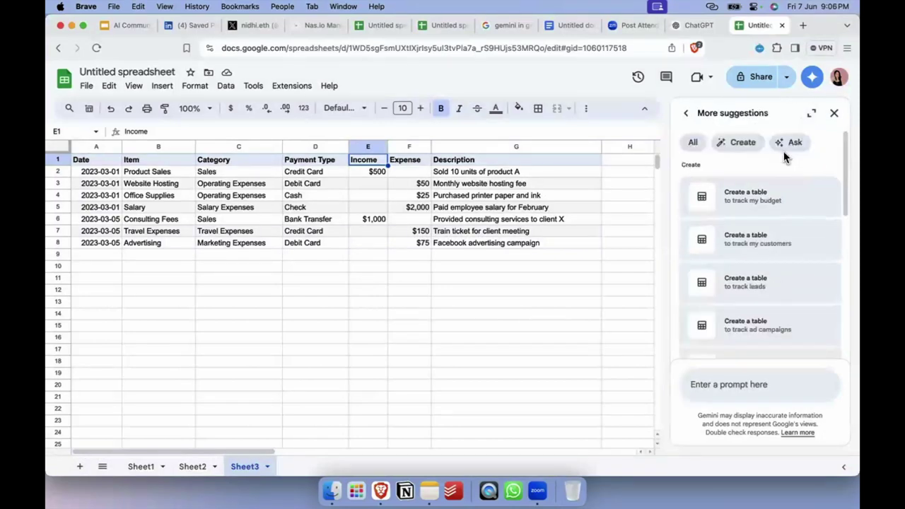
click(794, 142)
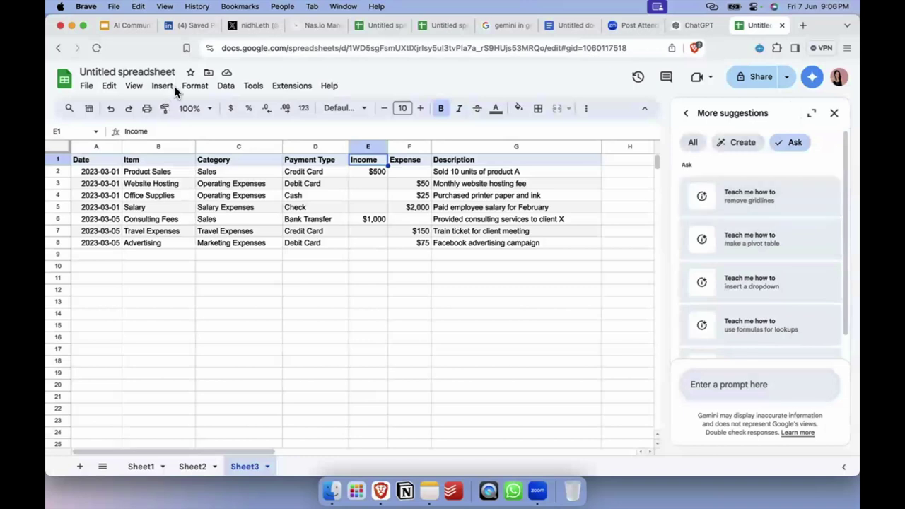
- Create a new blank Google Docs document with doc.new in a separate browser tab and switch to it
click(803, 25)
text(doc)
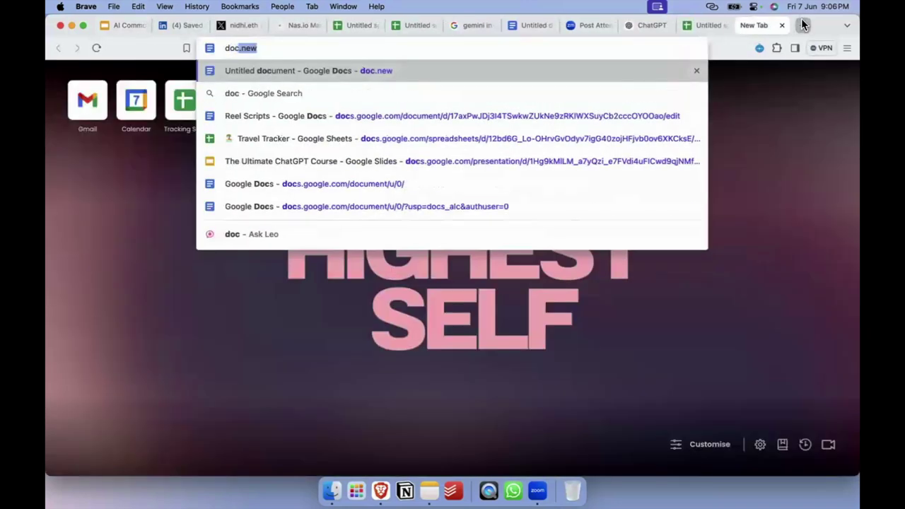
key(Return)
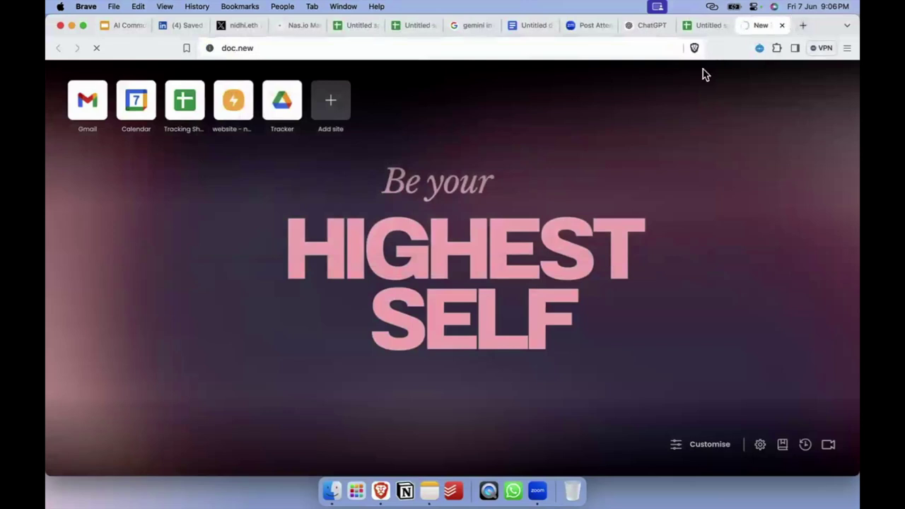
click(697, 27)
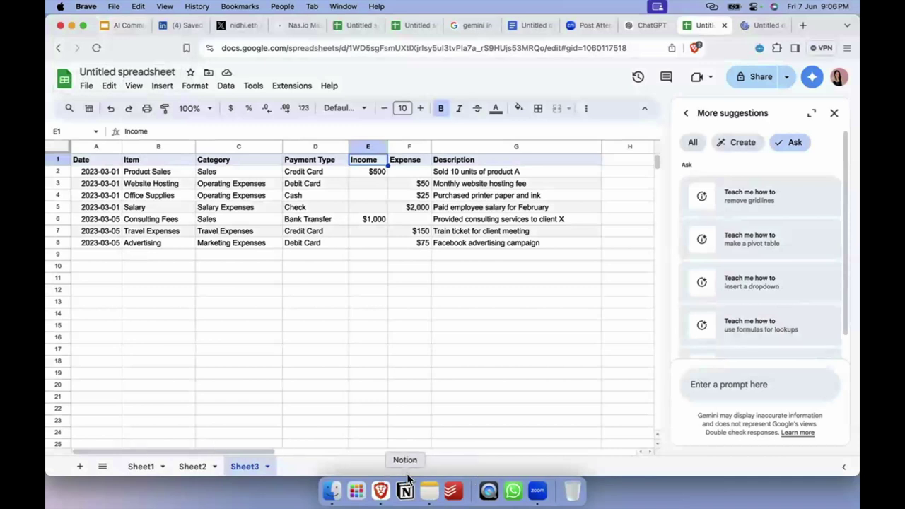
click(761, 26)
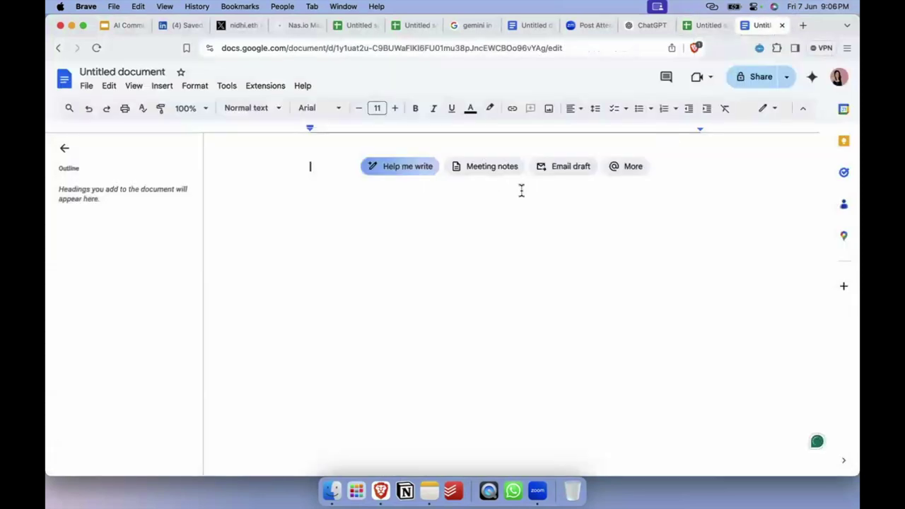
- Ask Gemini in the document to "Write a 200 word marketing blog post about an upcoming fall fashion event", using its suggested blog post prompt
click(812, 76)
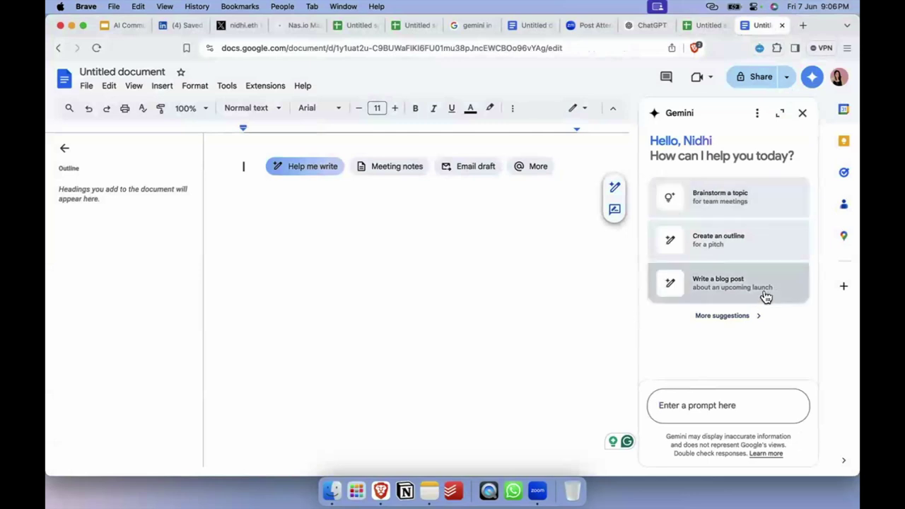
click(754, 321)
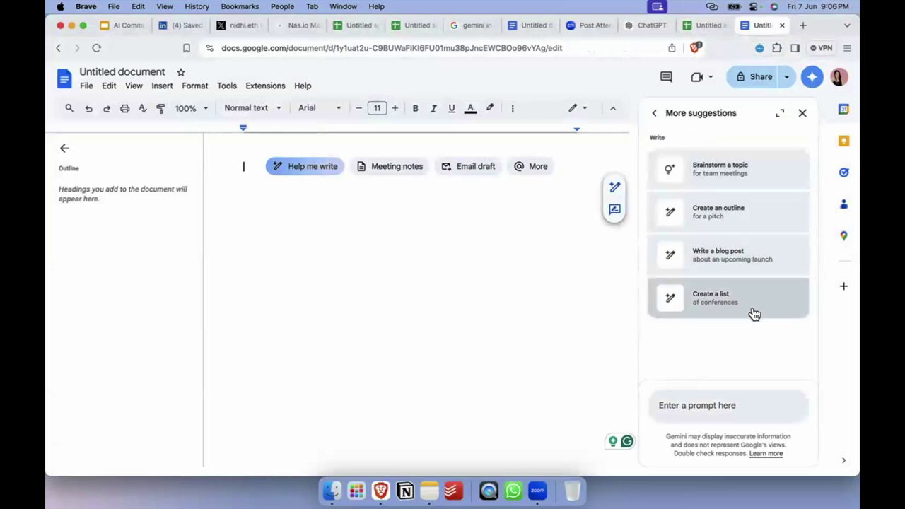
click(764, 260)
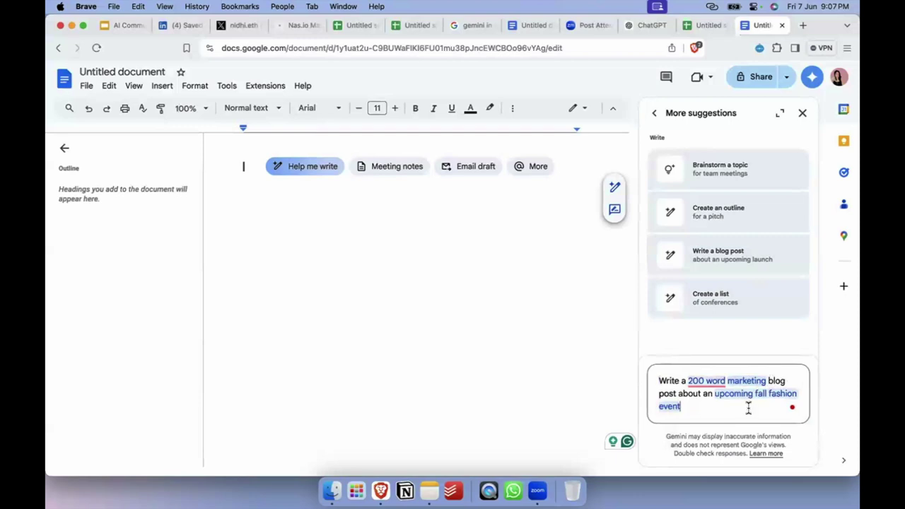
key(Return)
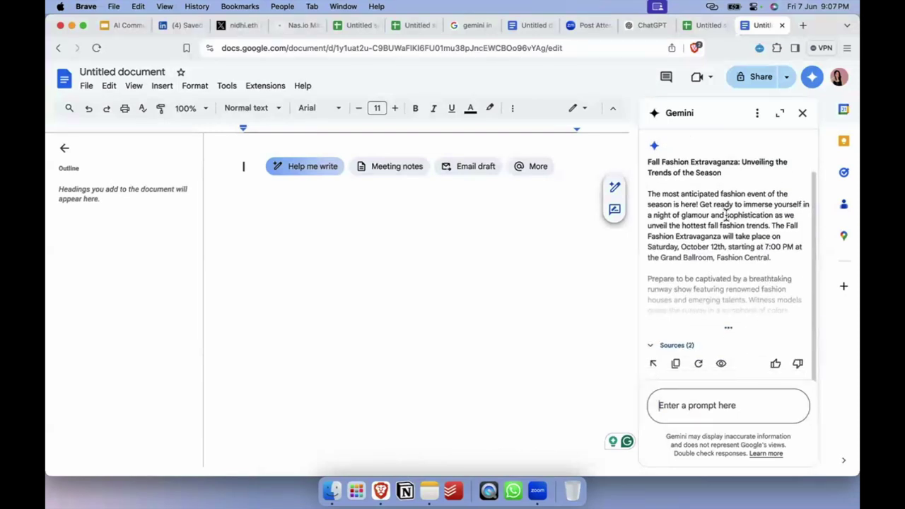
- Review Gemini's full fall fashion blog post and expand the list of sources it cites
scroll(724, 263, down, 5)
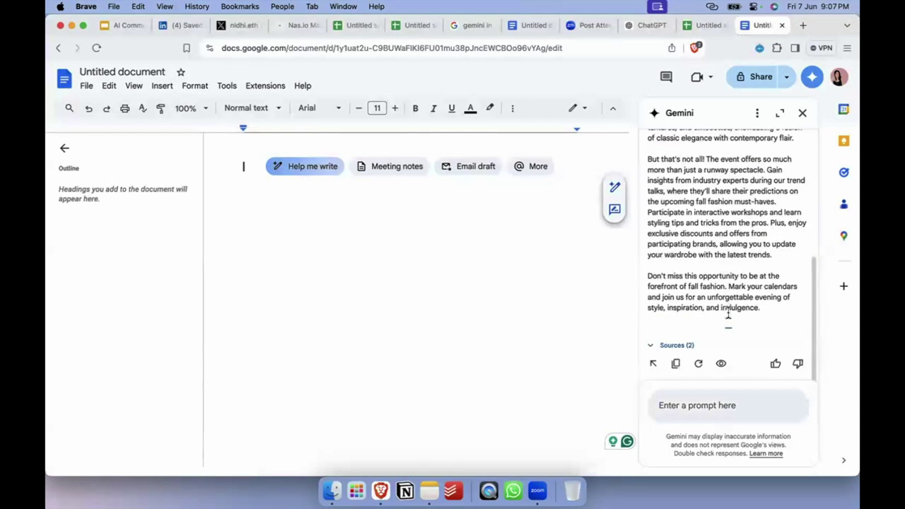
scroll(729, 315, up, 5)
scroll(686, 190, down, 5)
click(675, 345)
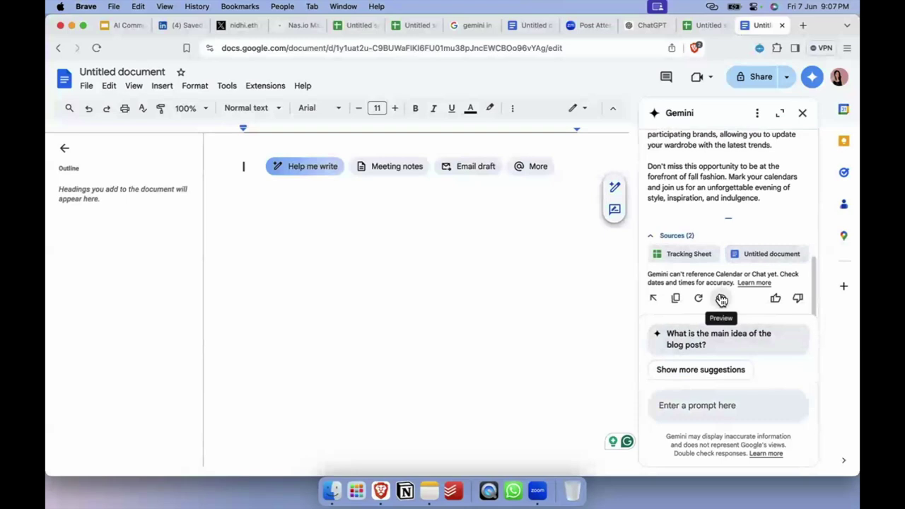
scroll(724, 219, up, 10)
scroll(725, 209, down, 6)
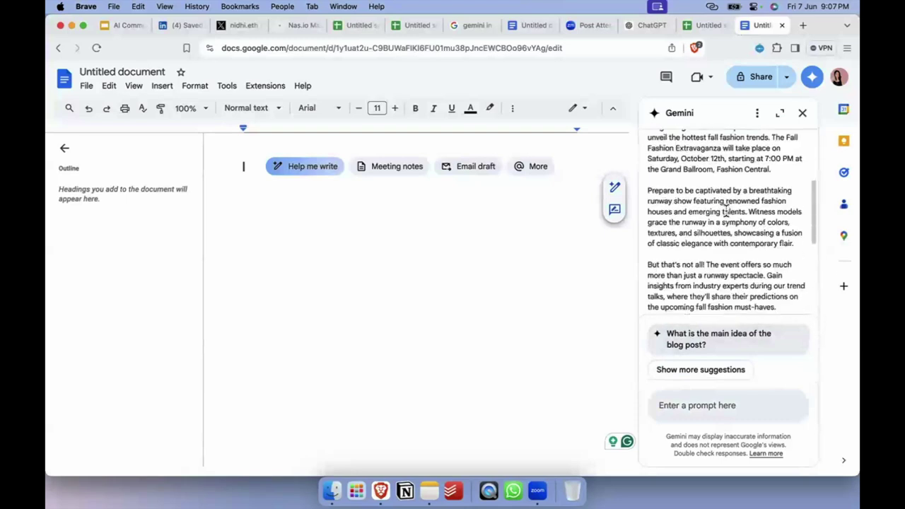
scroll(725, 209, up, 6)
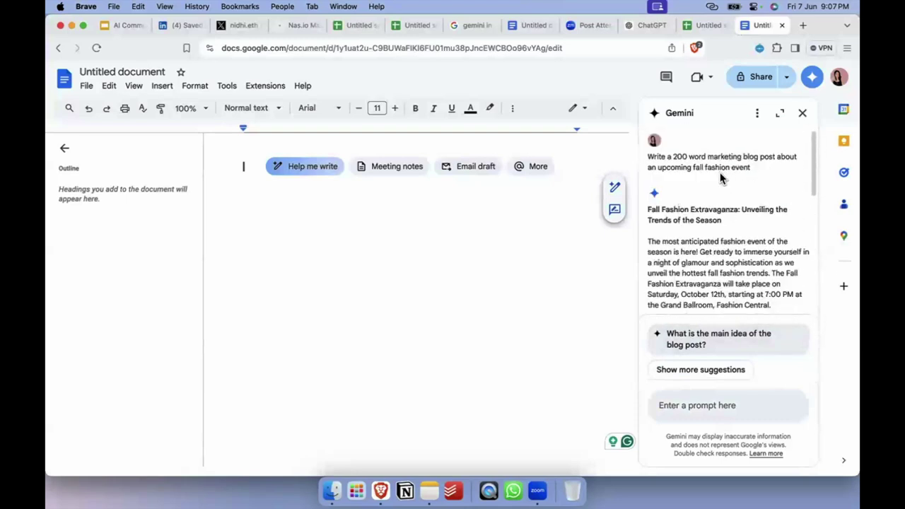
- Check the fall fashion post in the other open untitled document that Gemini used as a source, and return to the new document
scroll(721, 178, down, 10)
click(515, 24)
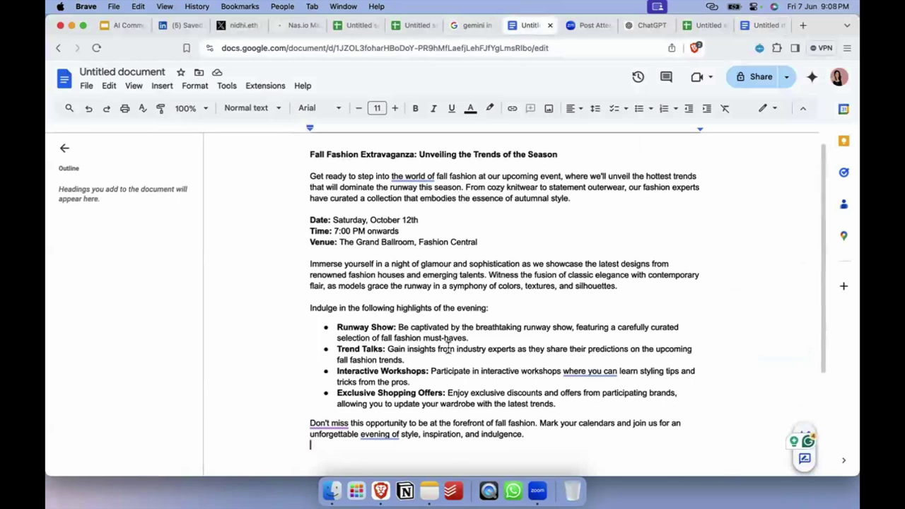
click(764, 24)
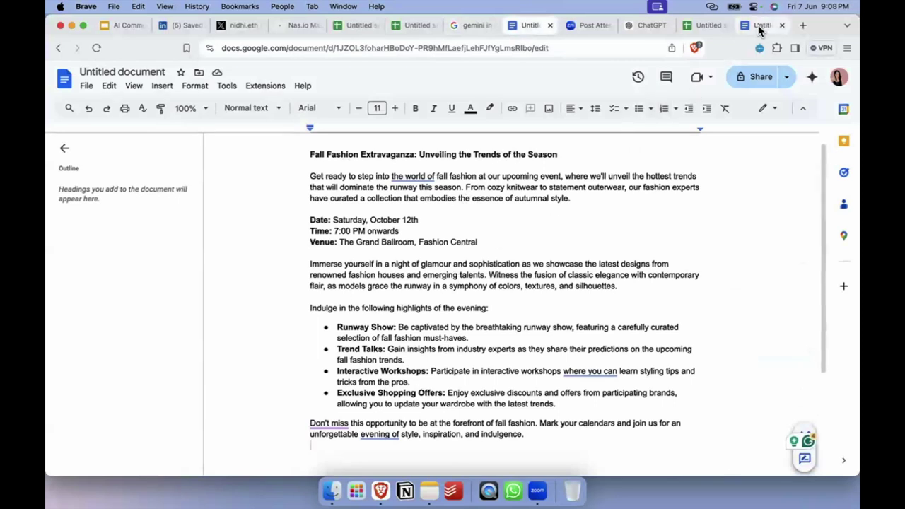
- Insert Gemini's generated fall fashion blog post into the blank document
scroll(690, 248, down, 5)
scroll(696, 234, down, 5)
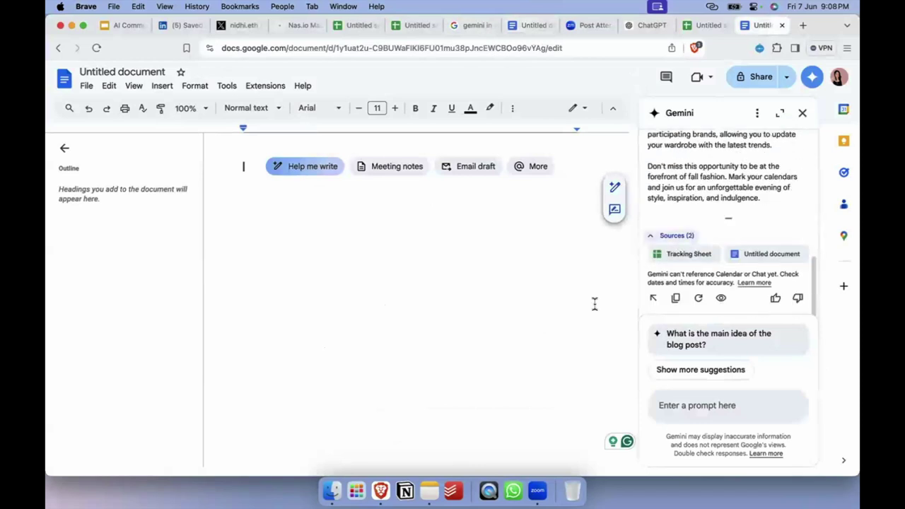
click(655, 300)
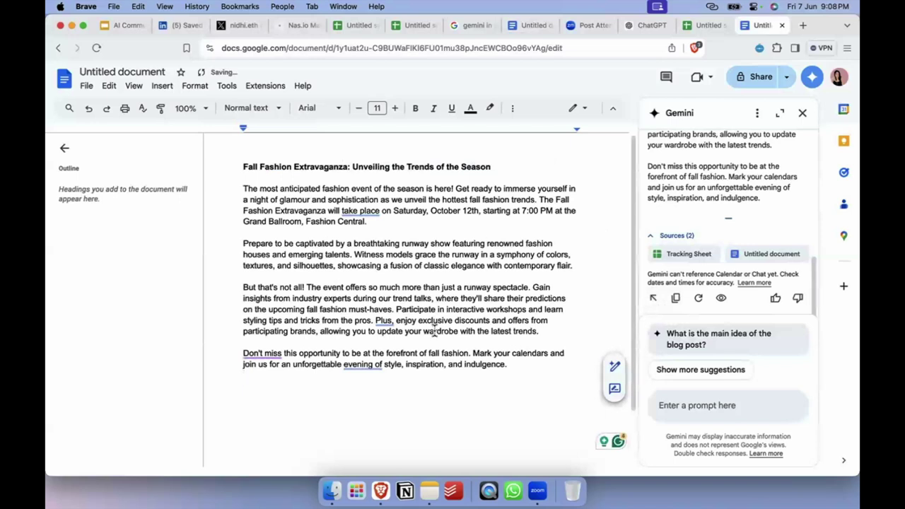
- Send Gemini the follow-up prompt "add some more event details" for the blog post
scroll(715, 205, up, 10)
scroll(764, 202, up, 2)
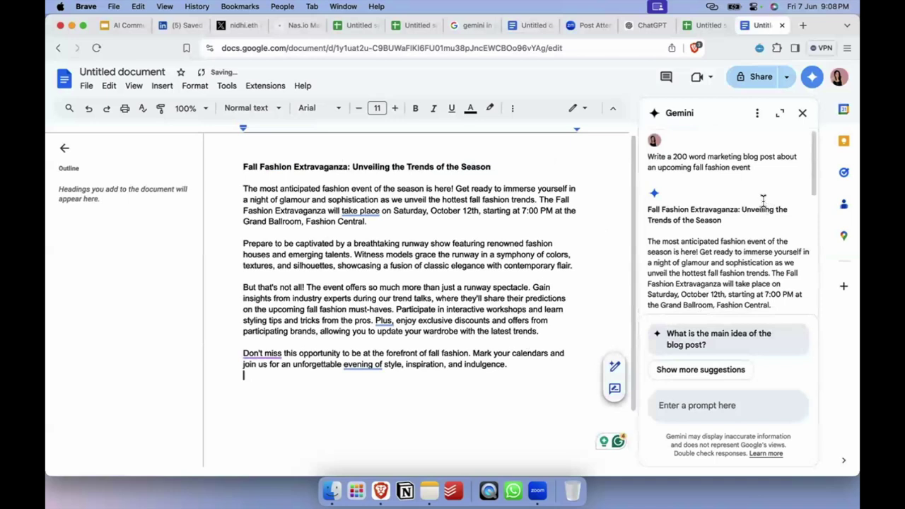
click(715, 416)
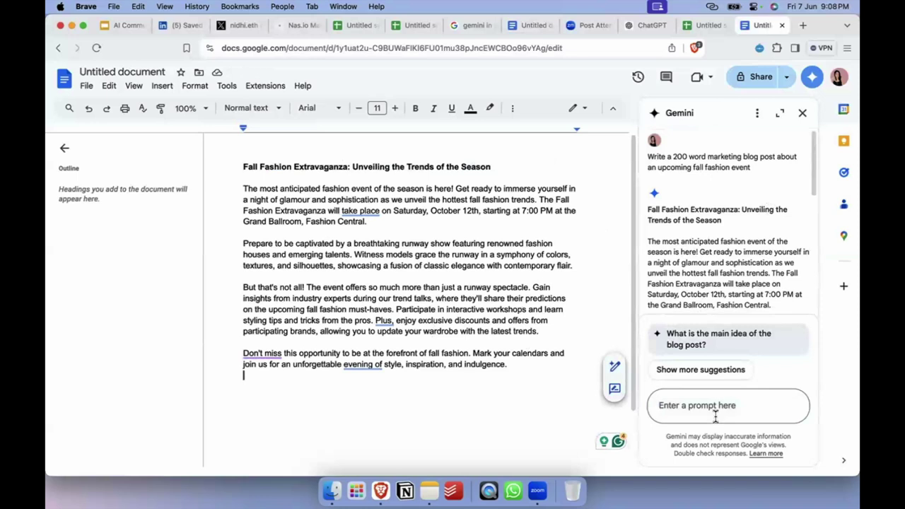
text(add some more event details)
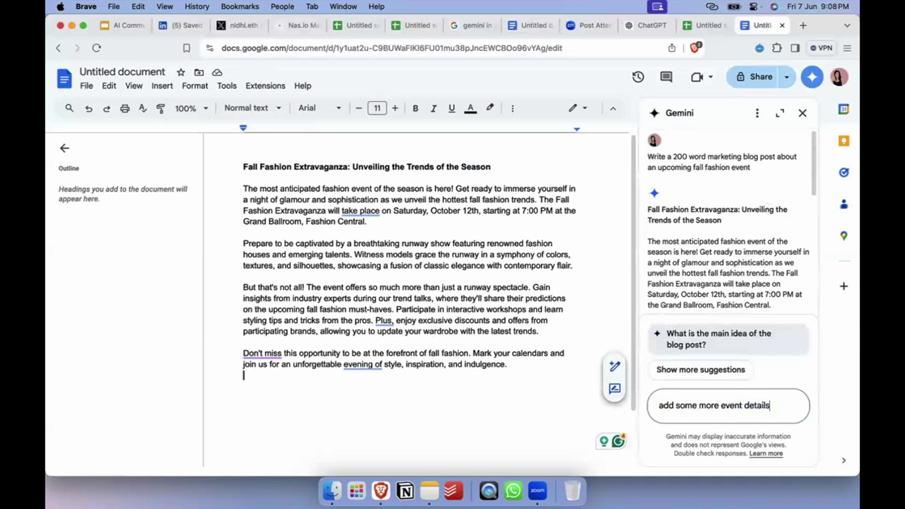
key(Return)
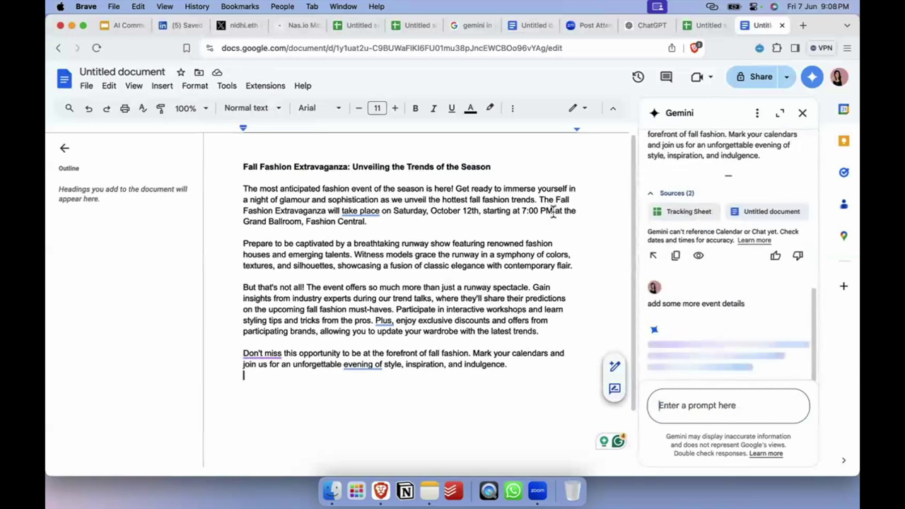
- Generate a Casual tone rewrite of the blog post's body paragraphs and compare it with the original text
drag(515, 365, 235, 184)
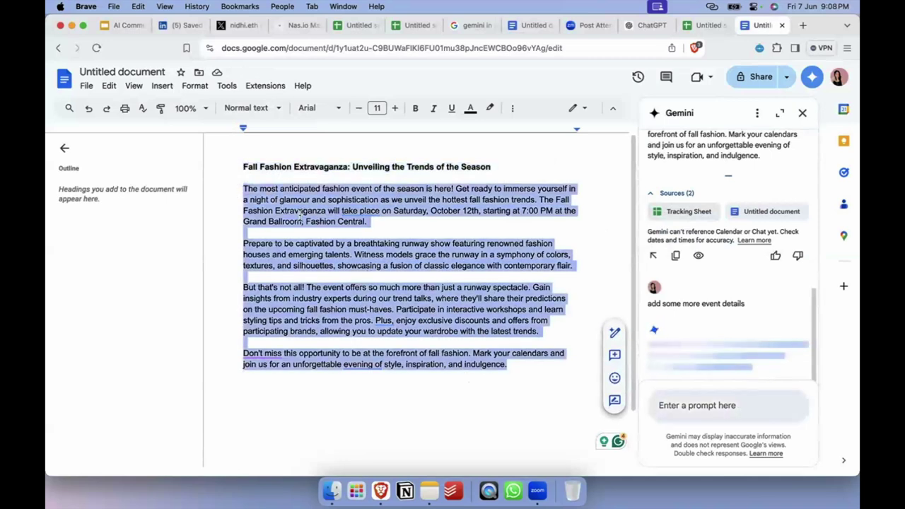
click(613, 333)
mouse_move(515, 173)
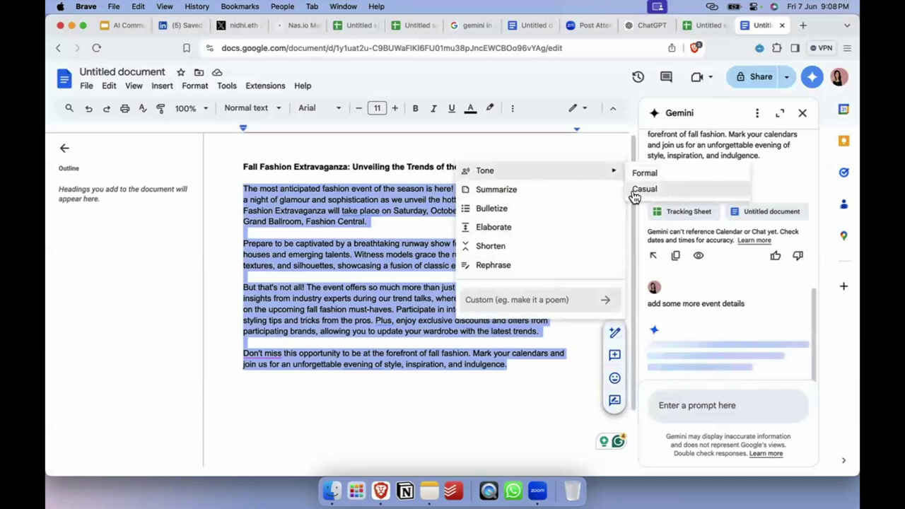
click(678, 191)
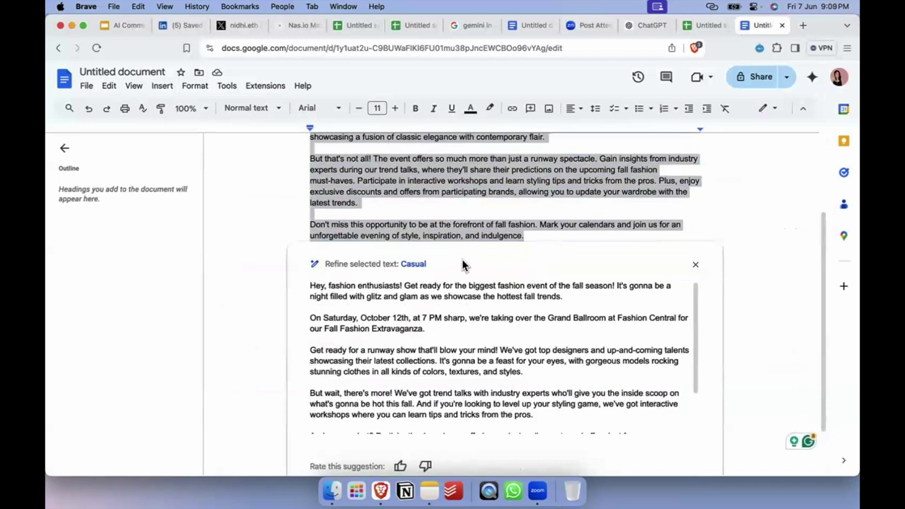
scroll(462, 259, up, 3)
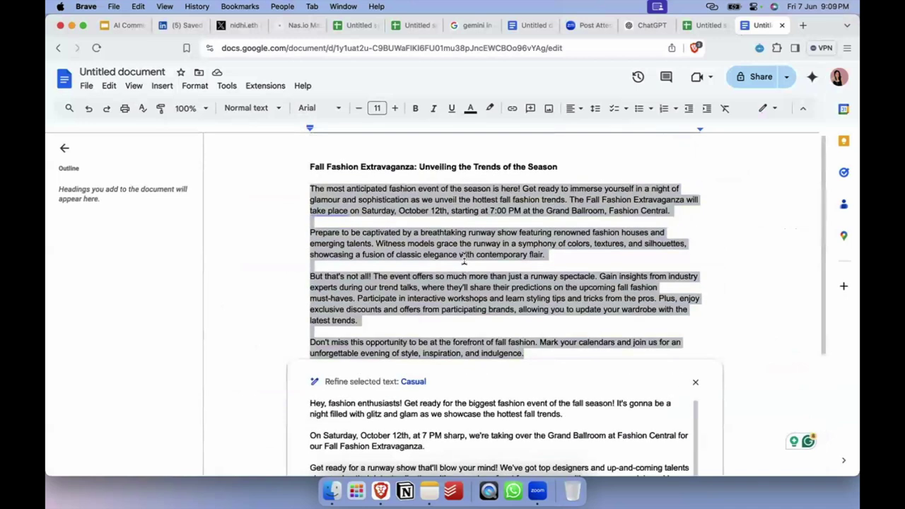
click(814, 78)
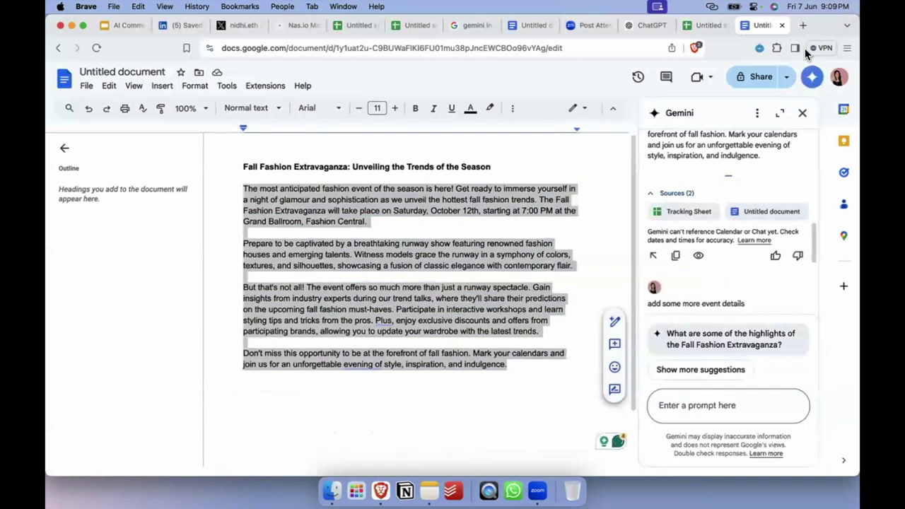
scroll(390, 297, down, 2)
click(449, 311)
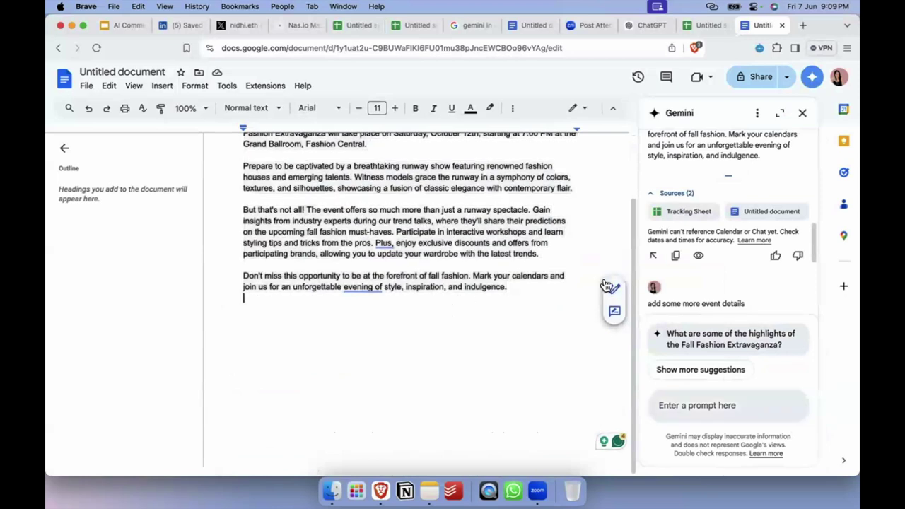
click(613, 288)
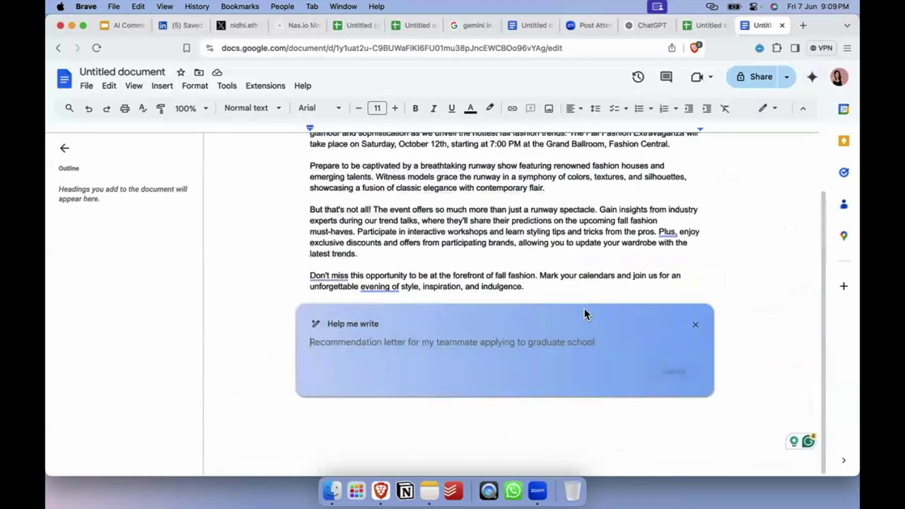
click(585, 305)
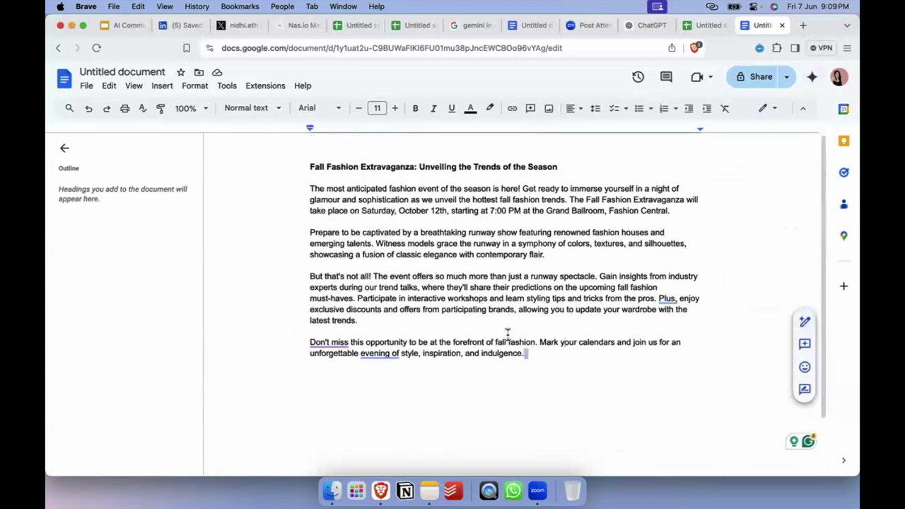
- Select all the body paragraphs below the blog post's title and refine them with the Casual tone
drag(525, 354, 310, 182)
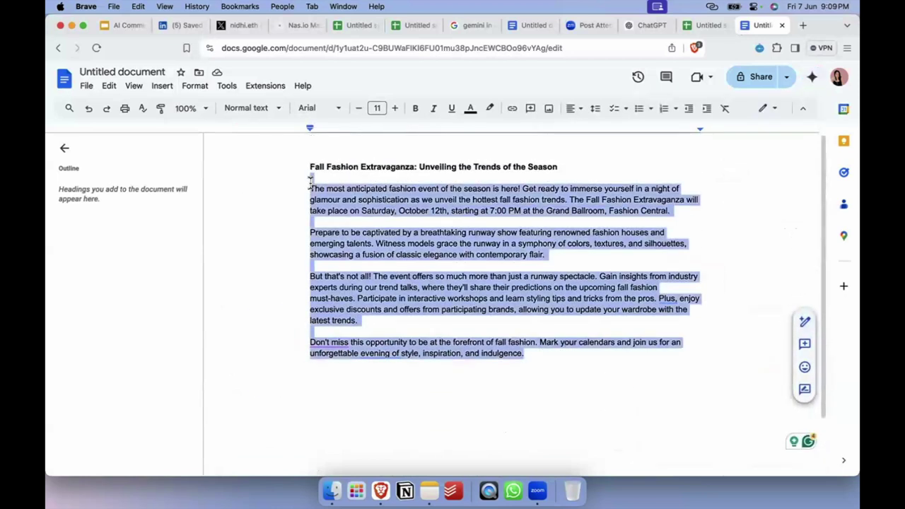
click(804, 322)
mouse_move(728, 170)
click(622, 178)
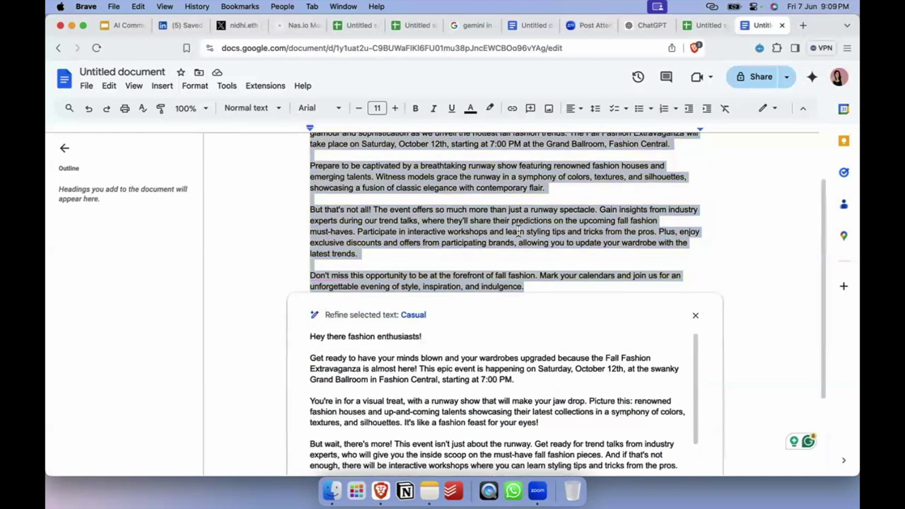
- Read through the casual rewrite against the original and replace the selected paragraphs with it
scroll(517, 228, down, 2)
scroll(518, 228, down, 1)
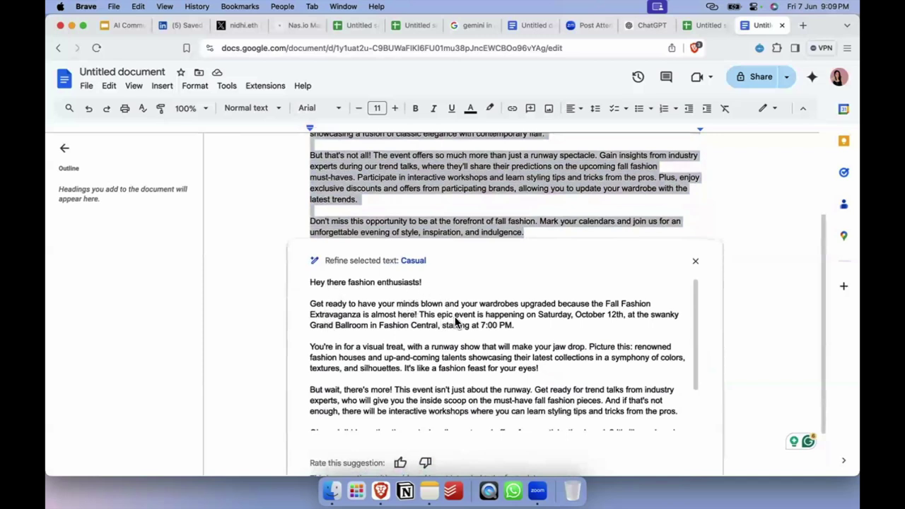
scroll(424, 318, down, 3)
scroll(429, 380, up, 3)
scroll(515, 349, down, 1)
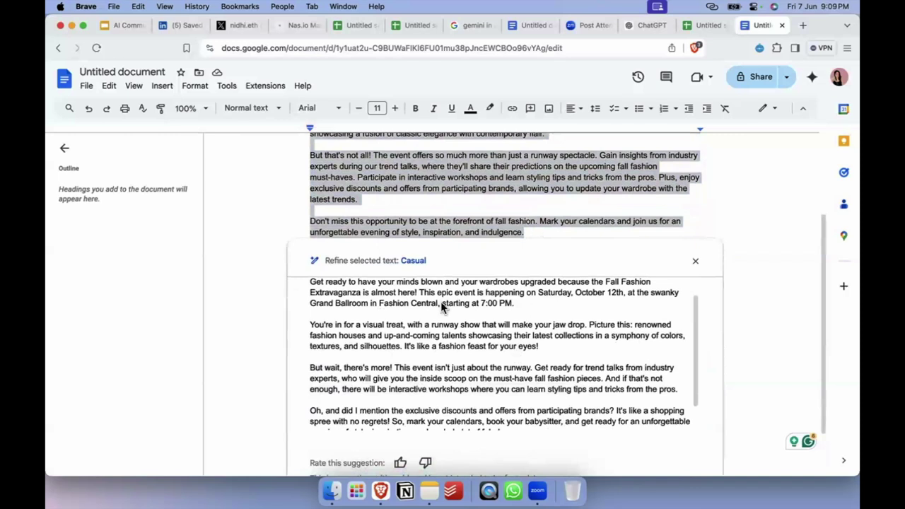
scroll(488, 330, up, 2)
scroll(488, 329, up, 3)
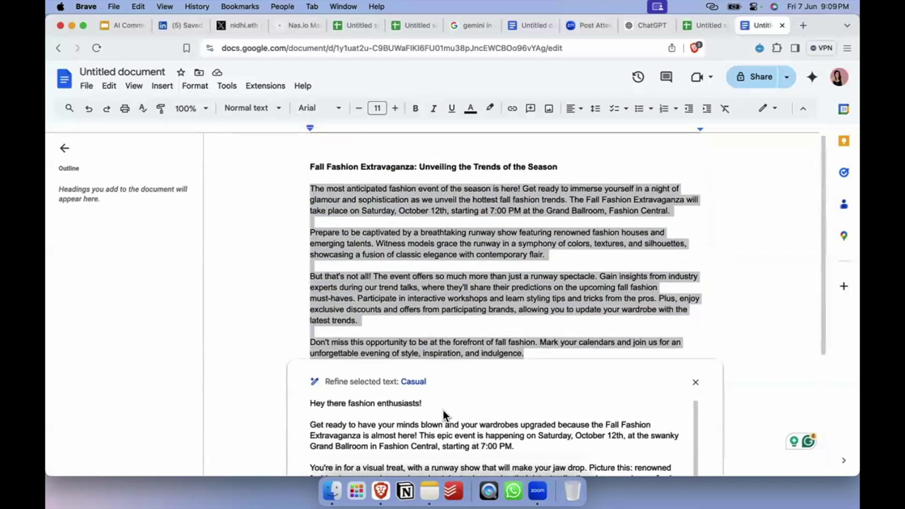
scroll(474, 241, down, 5)
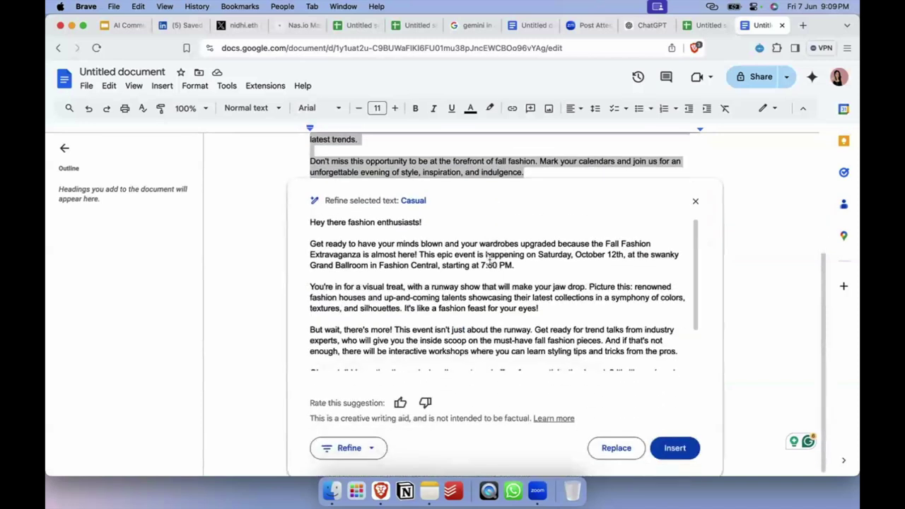
click(637, 447)
scroll(601, 368, up, 2)
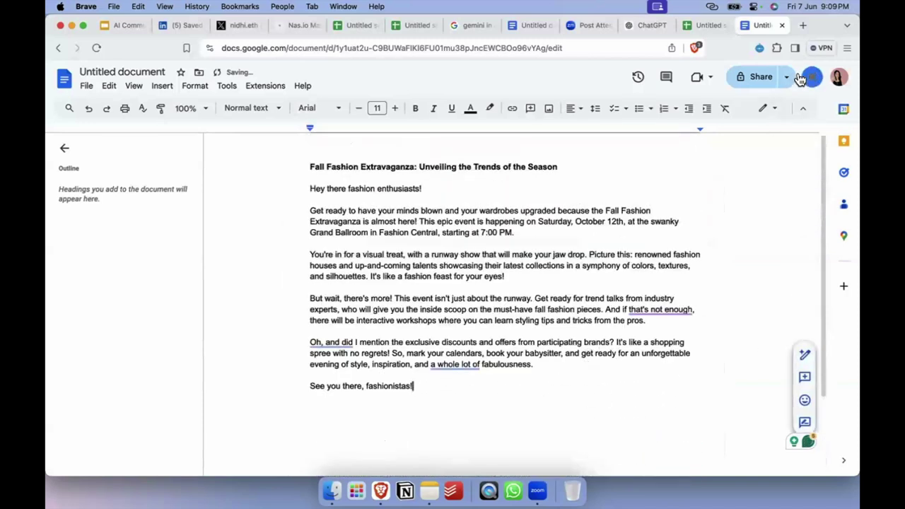
- Reopen the Gemini conversation, expand the response to the event details request and examine its date, time and added details
click(810, 77)
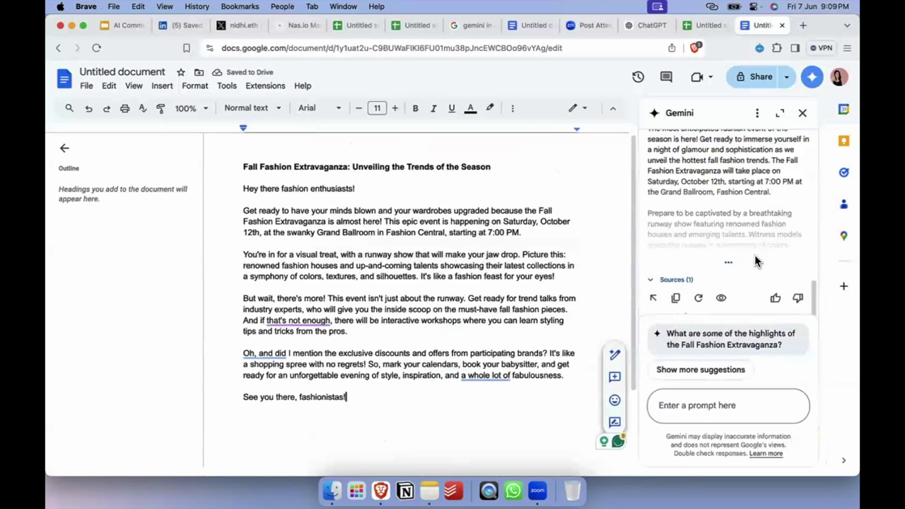
click(727, 263)
scroll(727, 262, down, 5)
scroll(726, 259, up, 4)
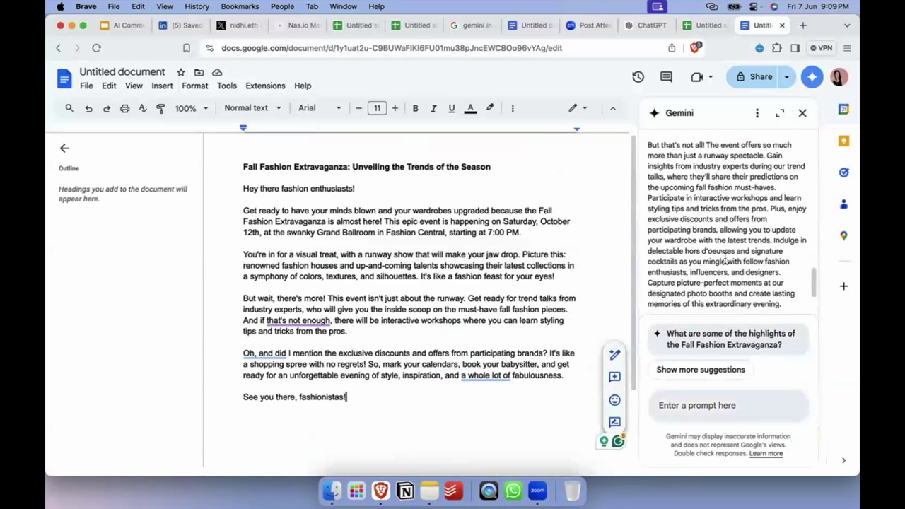
scroll(725, 259, down, 10)
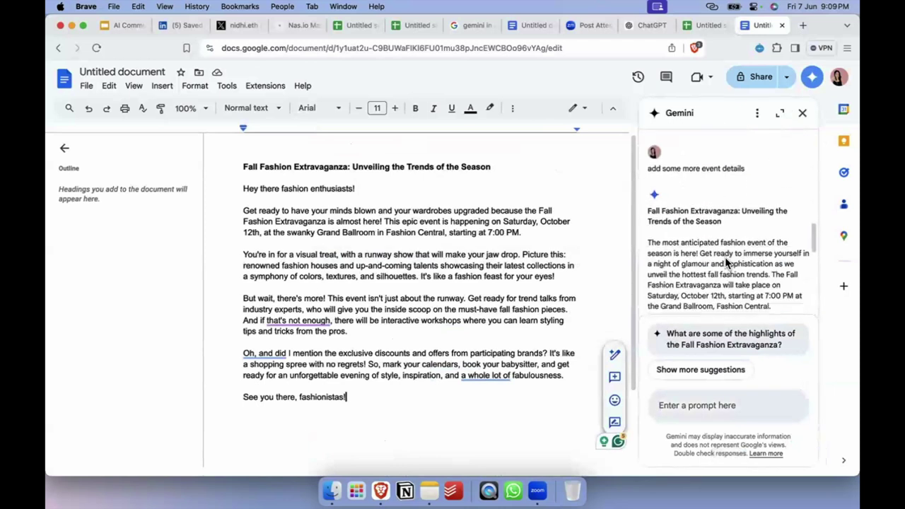
drag(788, 200, 691, 200)
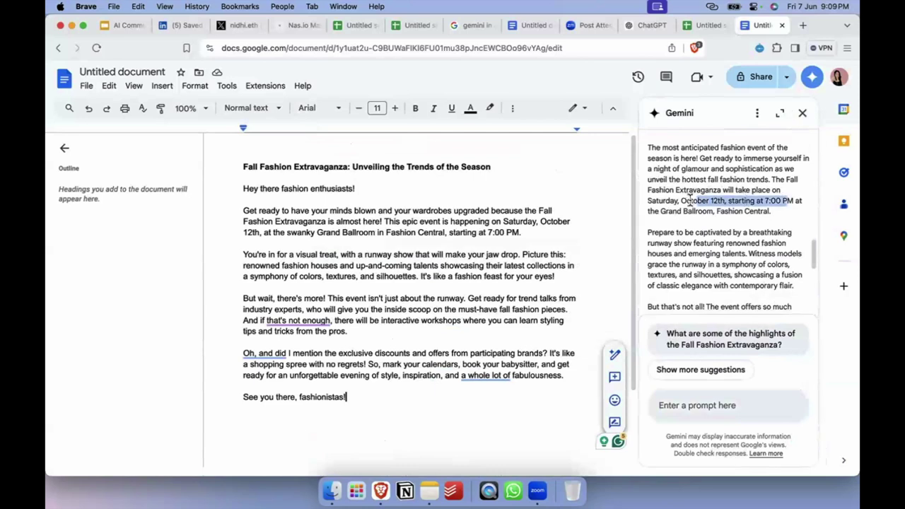
click(708, 221)
scroll(725, 233, down, 5)
scroll(784, 138, up, 10)
scroll(765, 205, down, 3)
scroll(764, 205, up, 3)
drag(683, 204, 793, 204)
scroll(764, 204, down, 5)
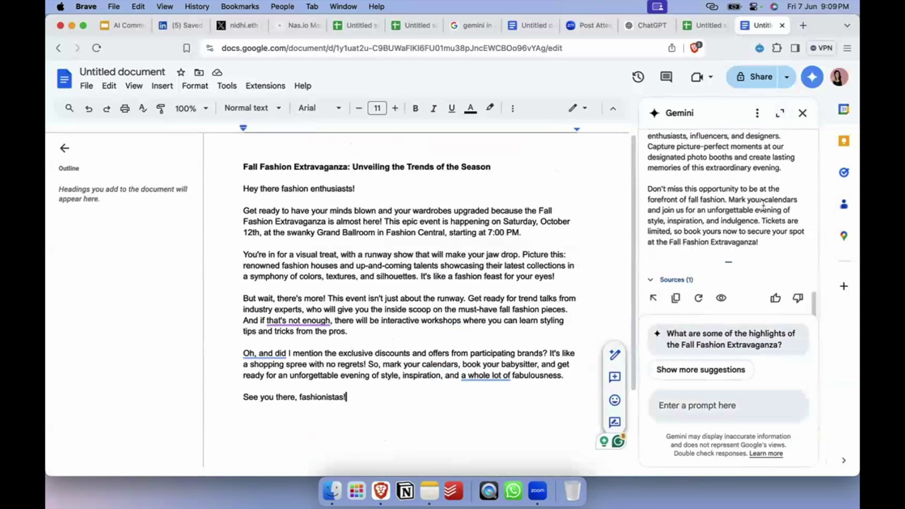
- Have Gemini retry its expanded event details response with "Show me more like this"
scroll(764, 205, up, 2)
scroll(763, 205, down, 2)
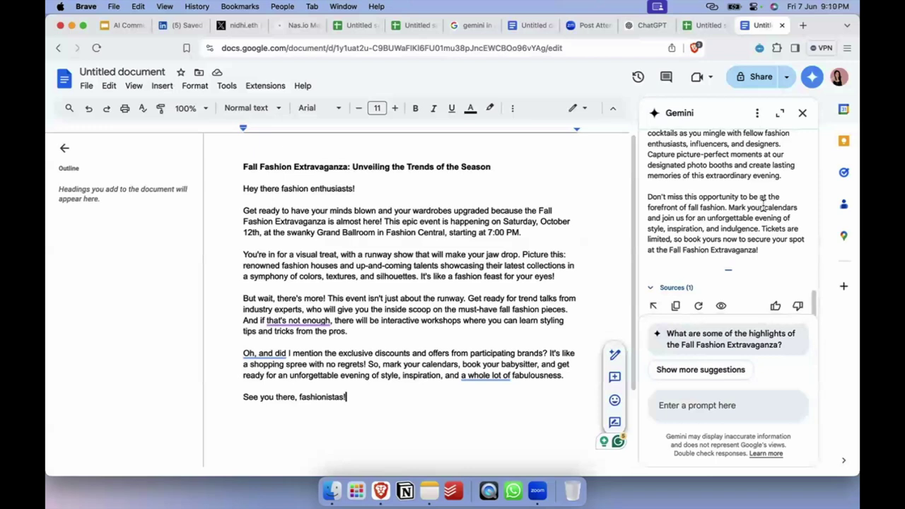
scroll(704, 298, down, 1)
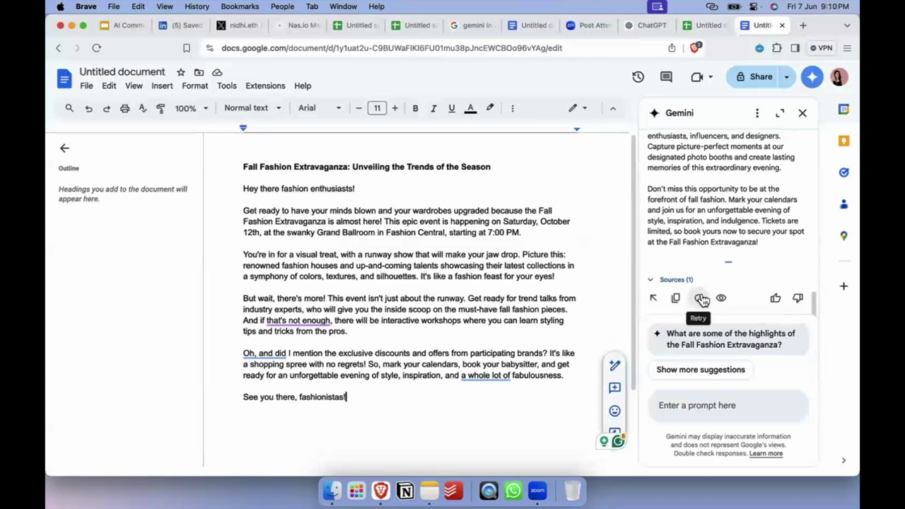
click(702, 299)
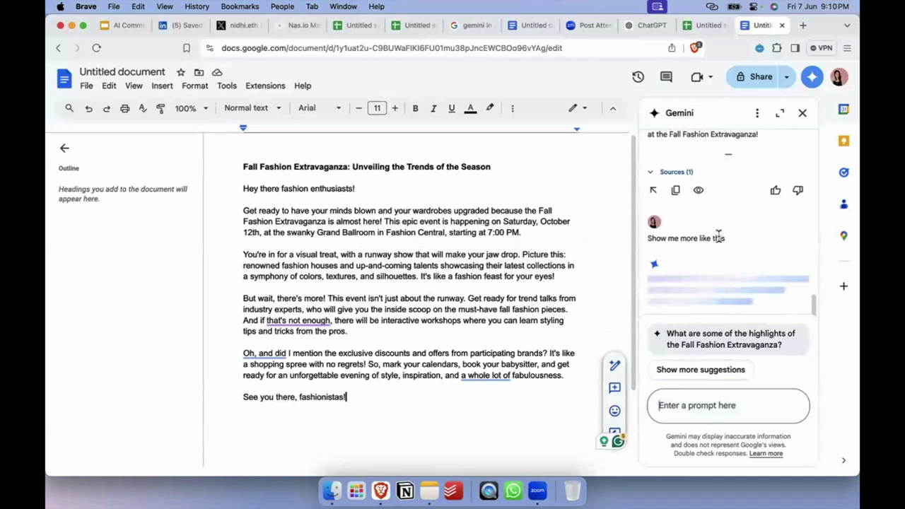
- Switch to the AI Community presentation in Google Slides, leave the slideshow and select the "Update #2 - Gemini across apps!" slide
click(123, 27)
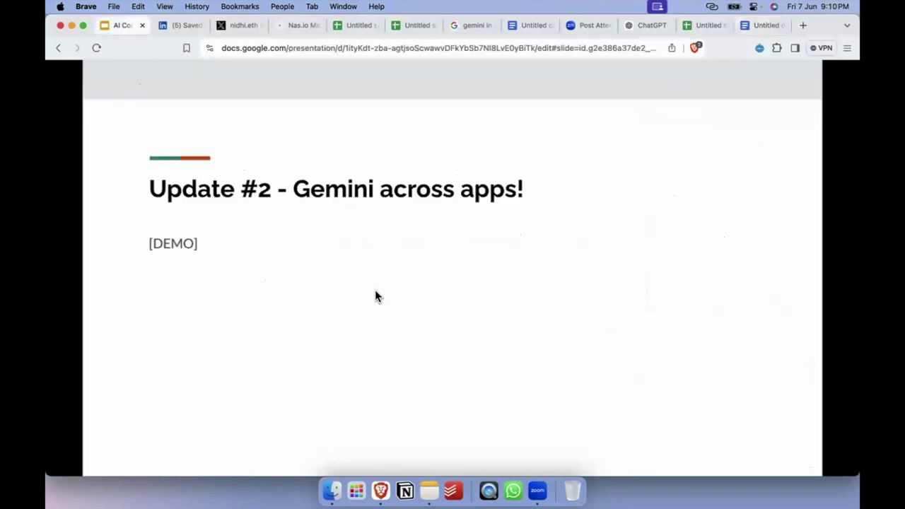
click(281, 304)
key(Escape)
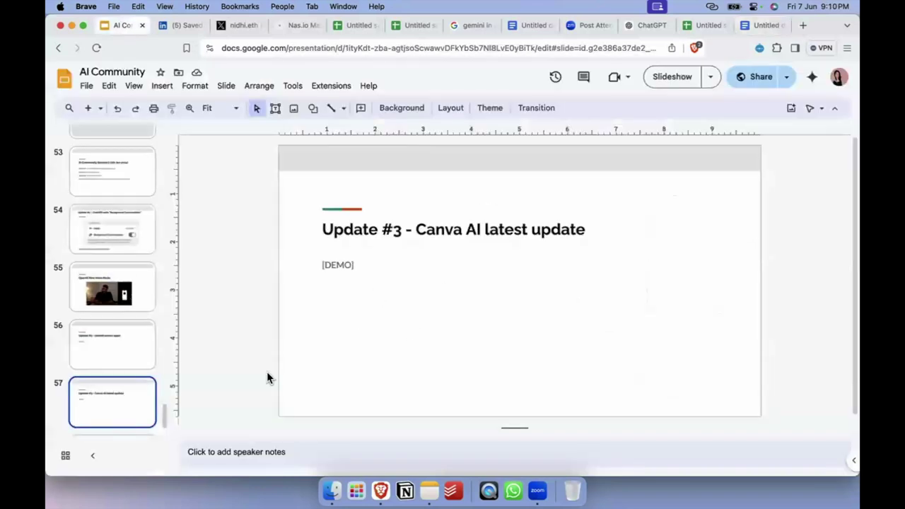
click(82, 339)
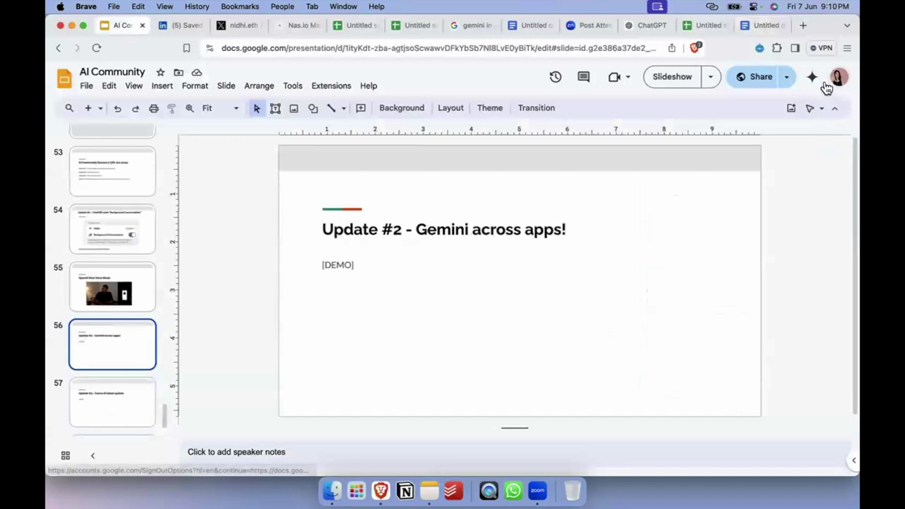
- Go to the presentation's first slide, "AI Community Session 1"
key(Up)
scroll(120, 217, up, 20)
scroll(120, 211, up, 15)
click(117, 172)
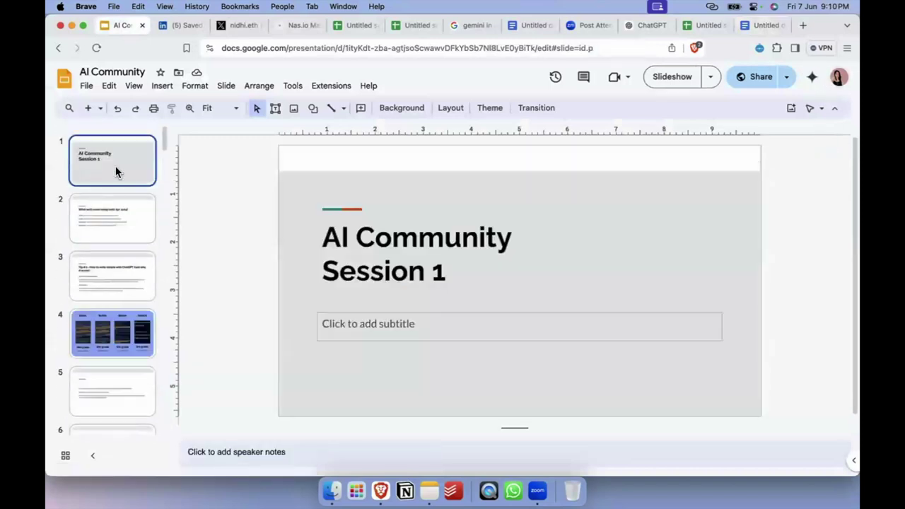
- Page through the presentation from the Session 1 slides to the Session 3 slide "Update #3 - A search engine for ChatGPT"
drag(162, 142, 193, 449)
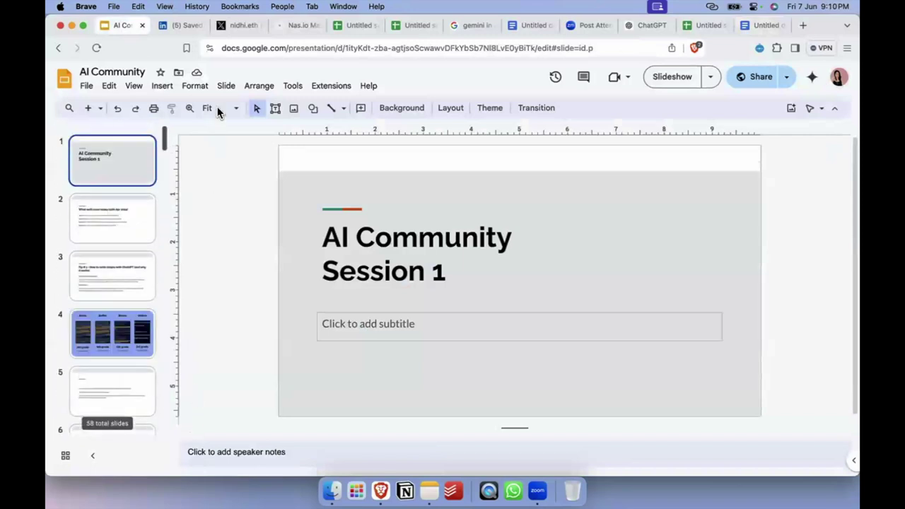
click(126, 217)
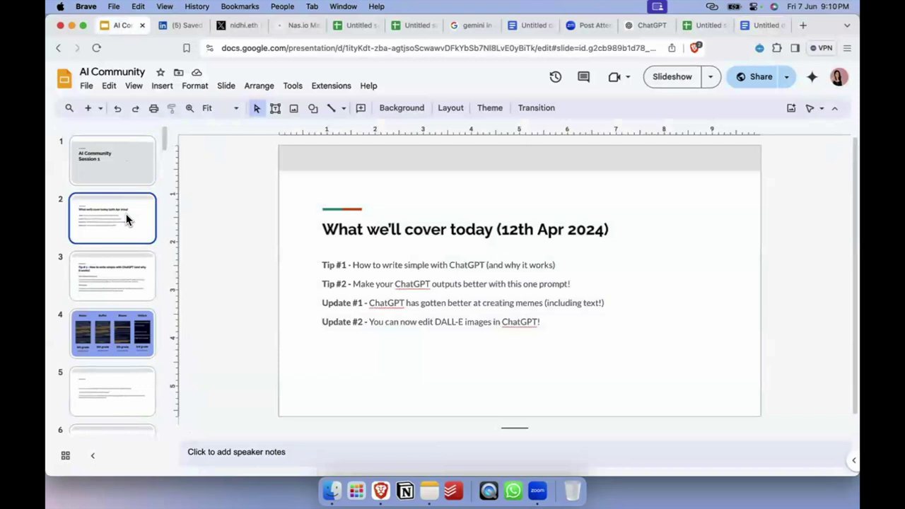
key(Down)
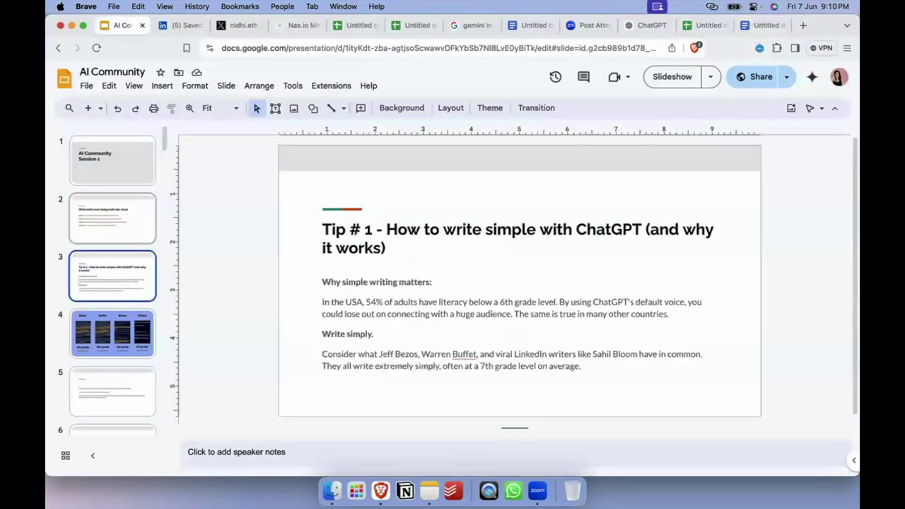
key(Down)
key(Down)
key(Down)
key(Down)
key(Down)
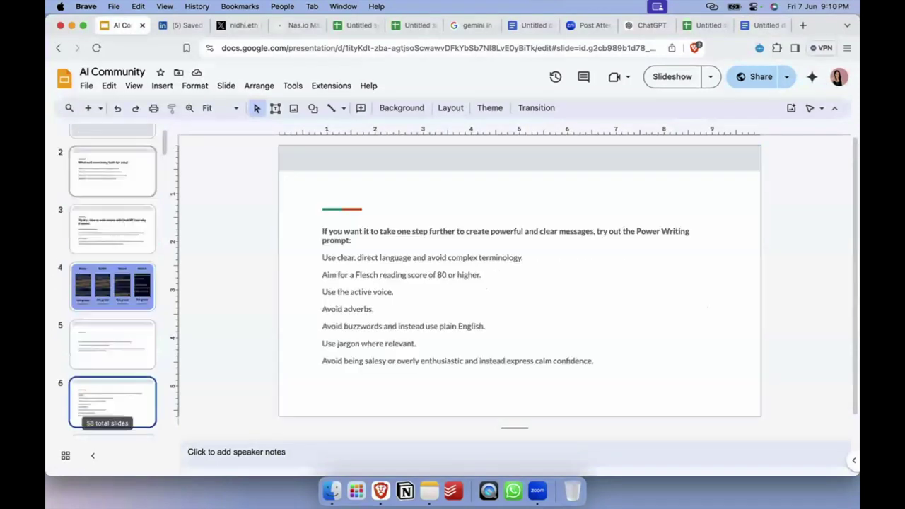
key(Down)
key(Down)
key(Down)
key(Down)
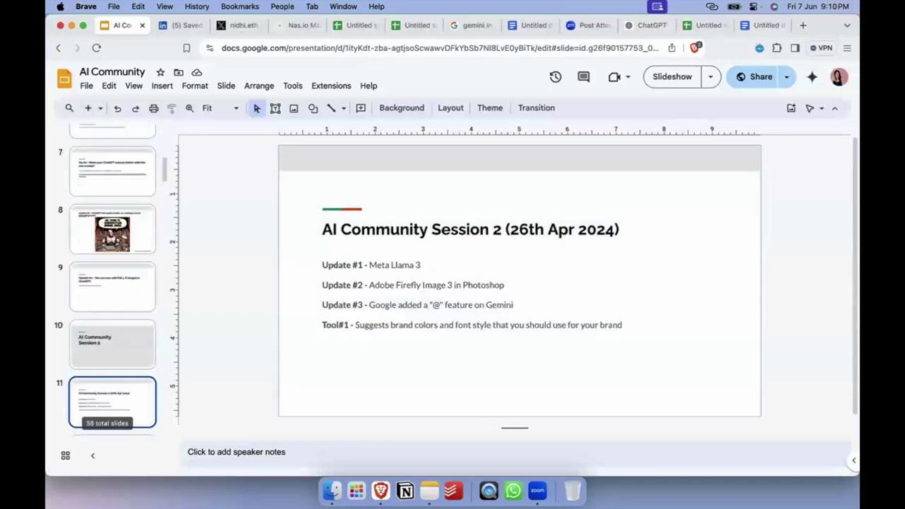
key(Down)
key(Down)
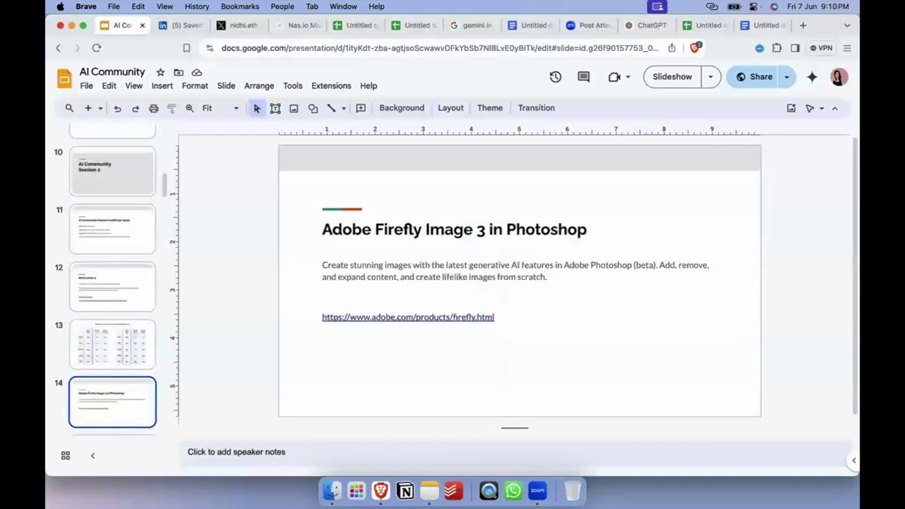
key(Down)
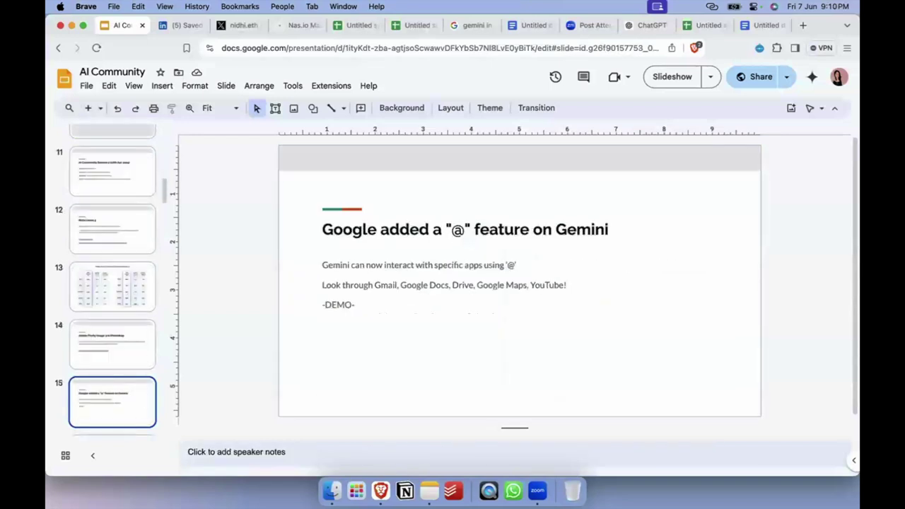
key(Down)
key(Down)
key(Down)
key(Down)
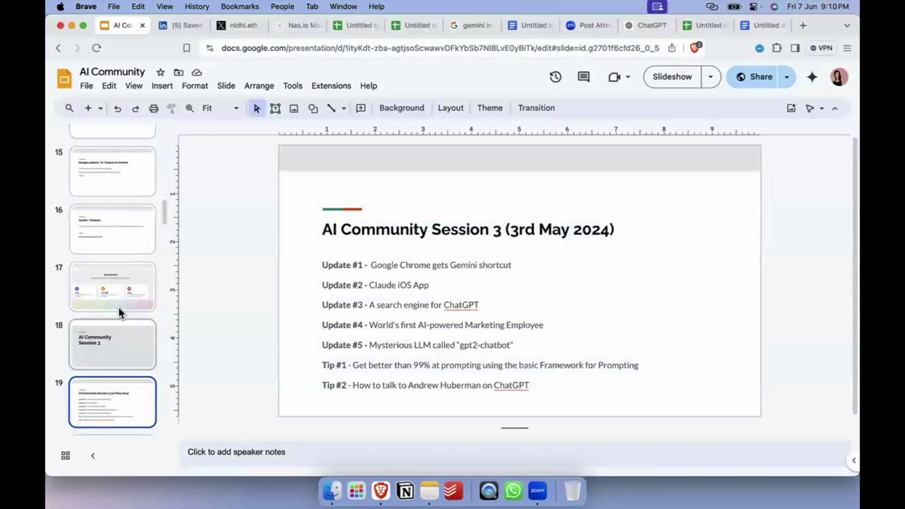
scroll(119, 307, down, 15)
key(Down)
key(Down)
key(Down)
key(Down)
key(Down)
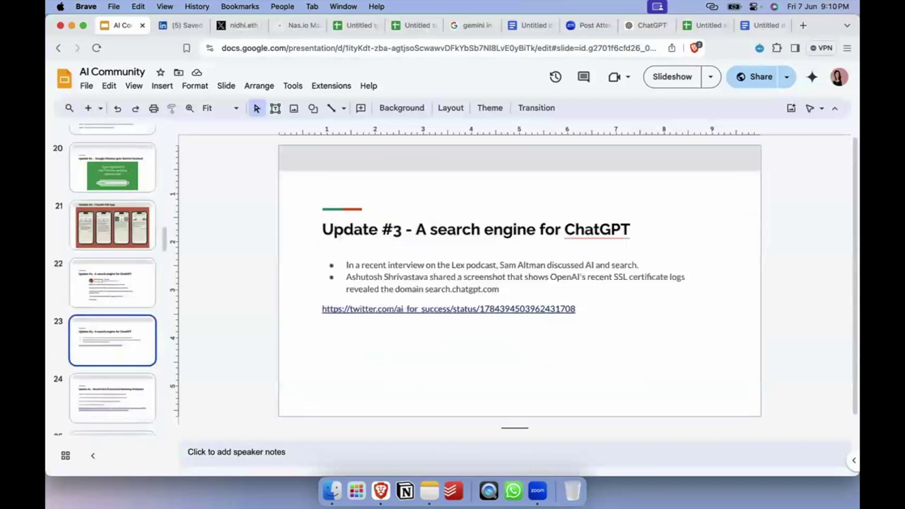
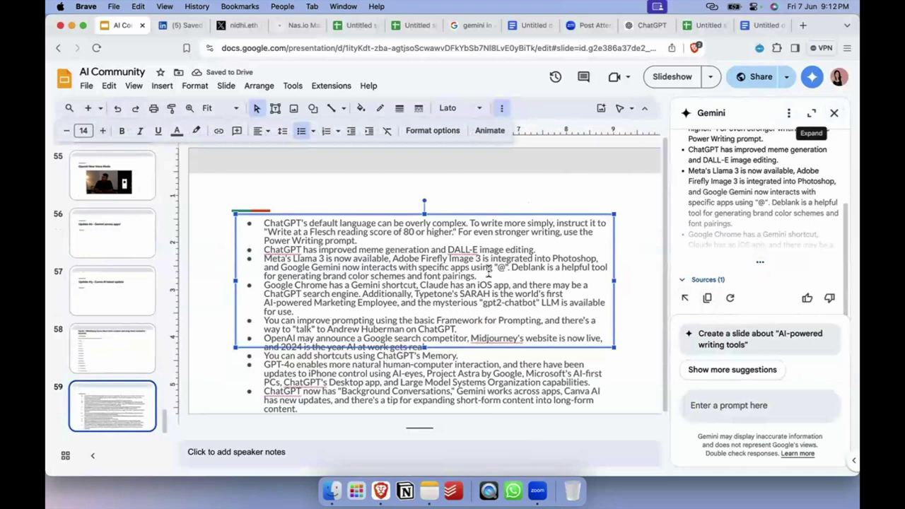
- Review the summary bullets on slide 59, highlighting the DALL-E, Llama 3, Google Chrome and Framework for Prompting phrases
click(392, 184)
click(437, 230)
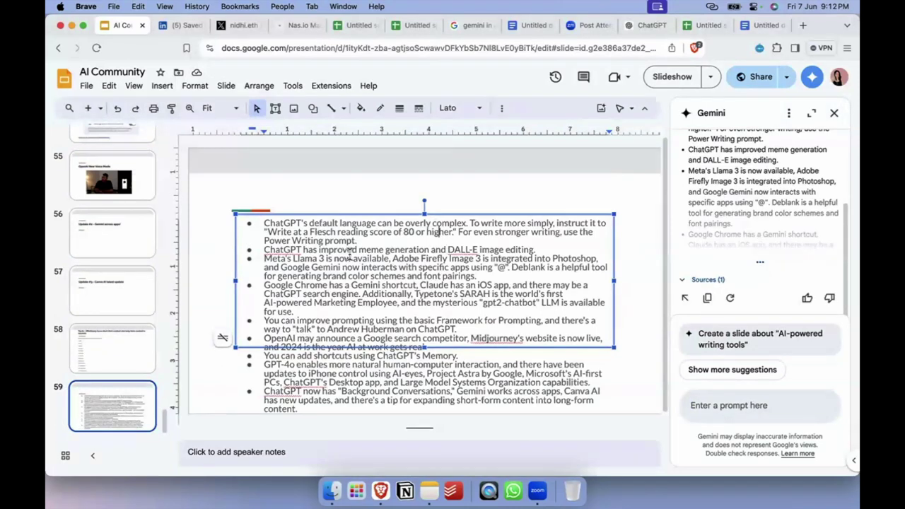
drag(448, 250, 547, 250)
drag(287, 259, 469, 257)
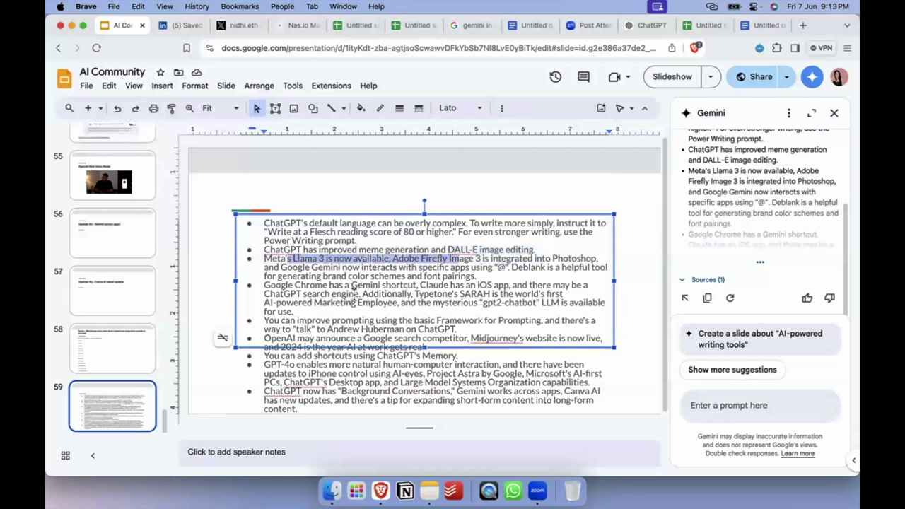
drag(269, 285, 465, 288)
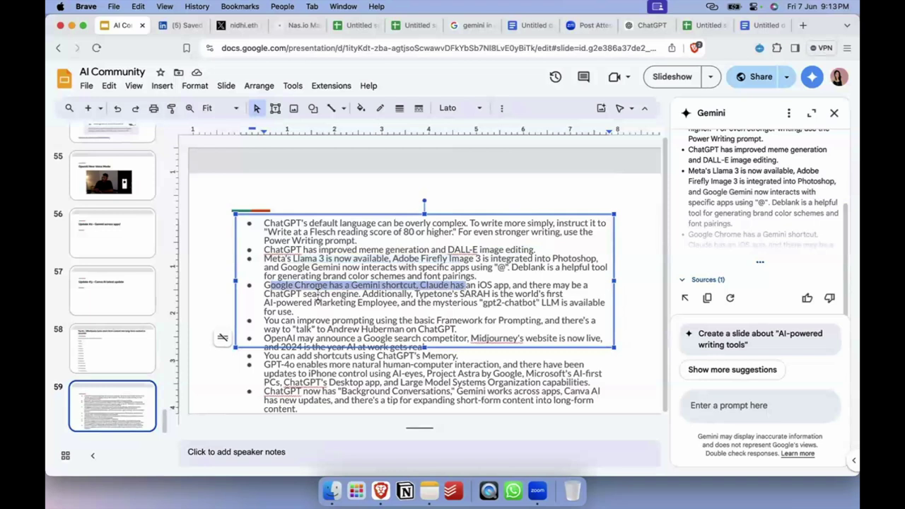
drag(437, 320, 561, 322)
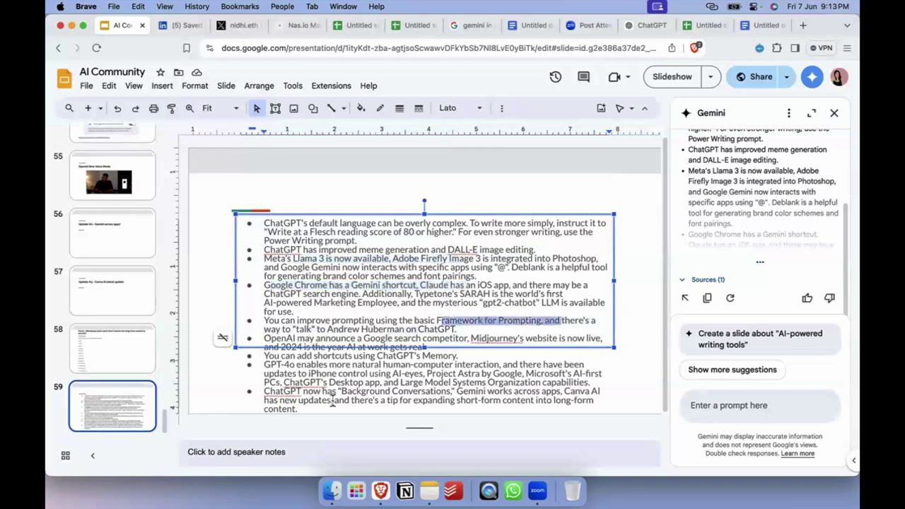
click(333, 400)
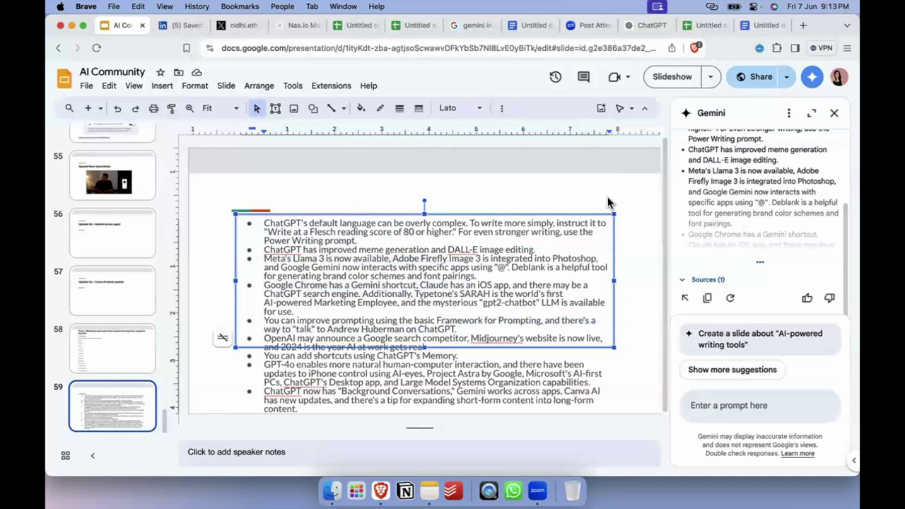
- Delete the overflowing summary text box from slide 59
click(591, 211)
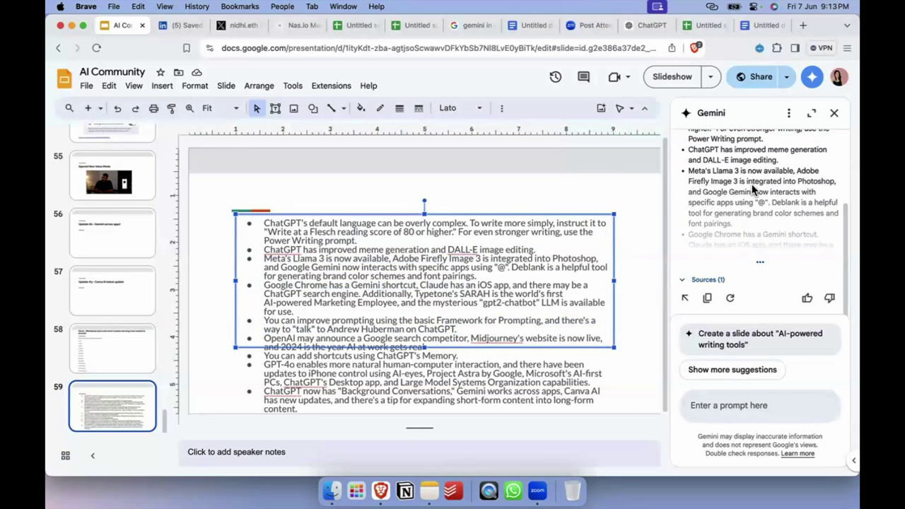
key(Delete)
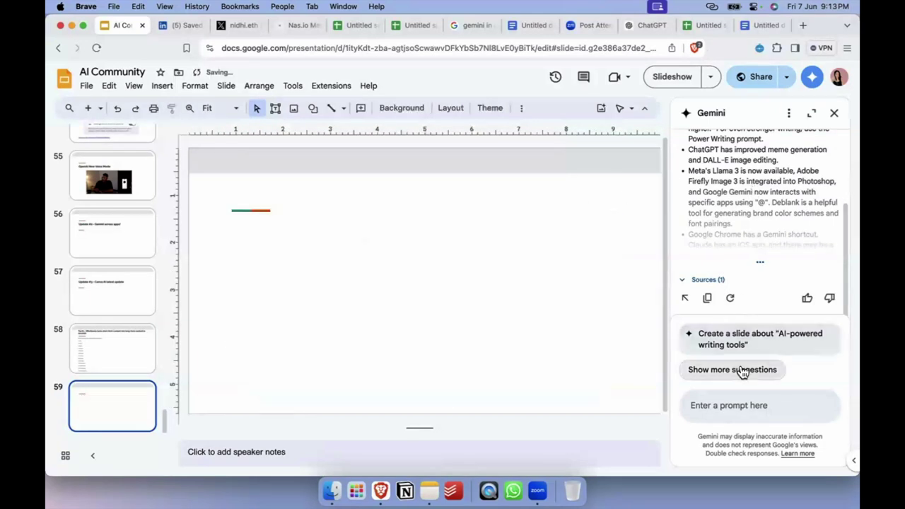
- Have Gemini create a slide about "AI-powered writing tools" from its suggestion, check its sources and insert it
click(791, 340)
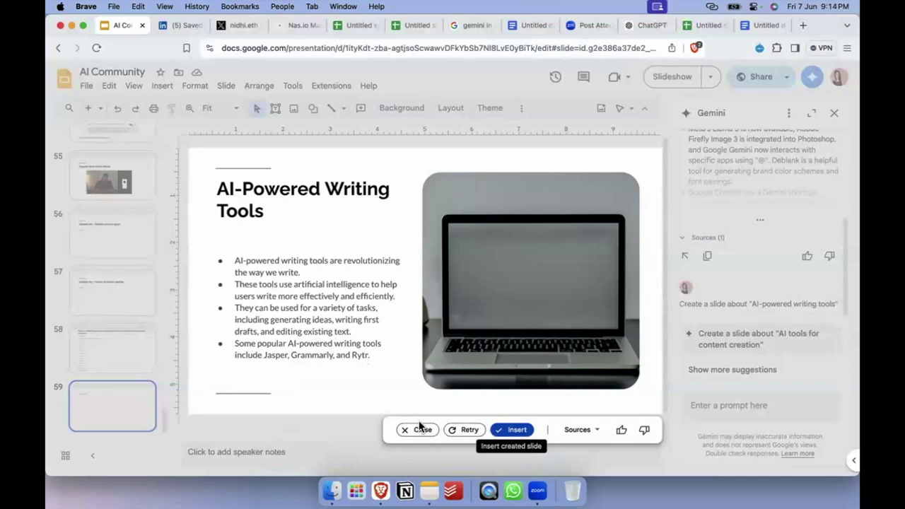
click(578, 435)
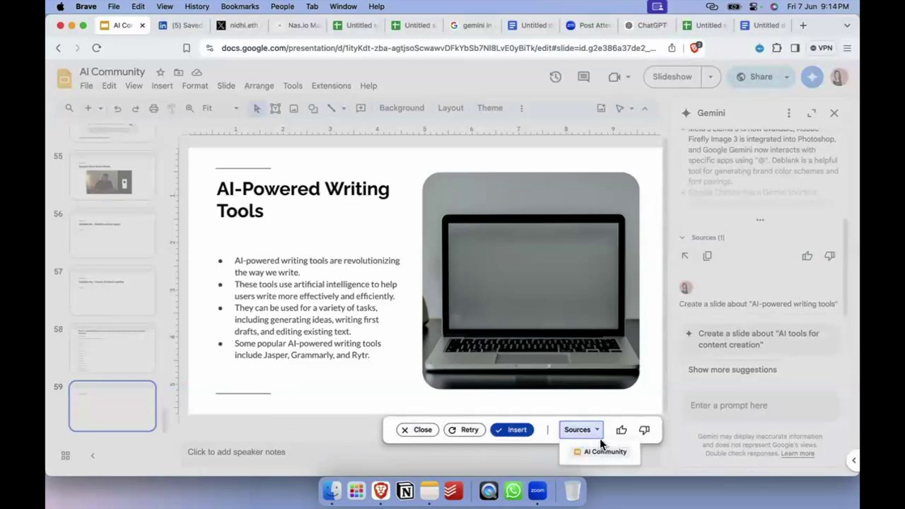
click(516, 428)
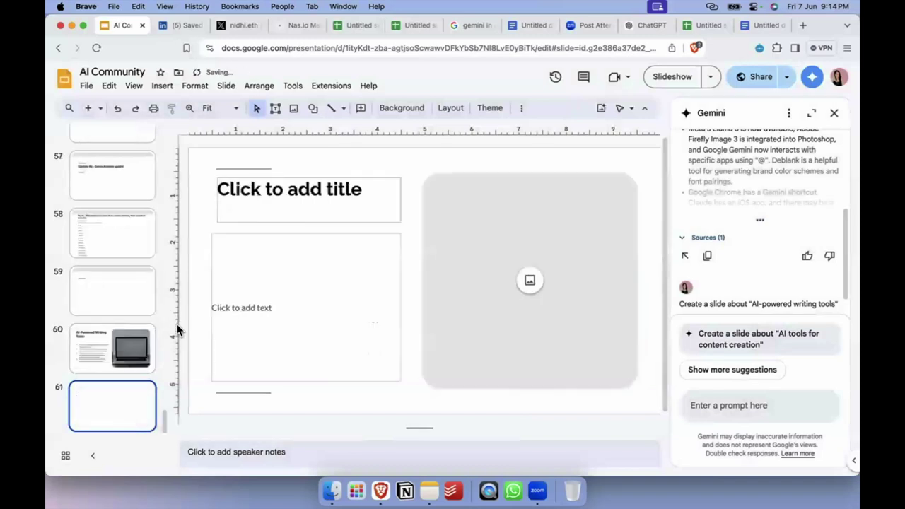
- Return to blank slide 59 and ask Gemini its suggested question about the latest updates in Meta Llama 3, Adobe Firefly Image 3 and Google's "@" feature
click(97, 347)
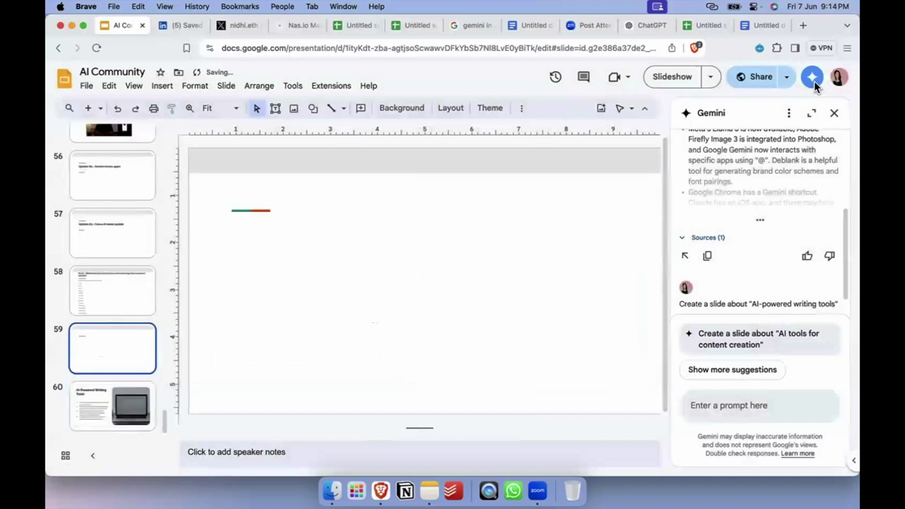
click(730, 370)
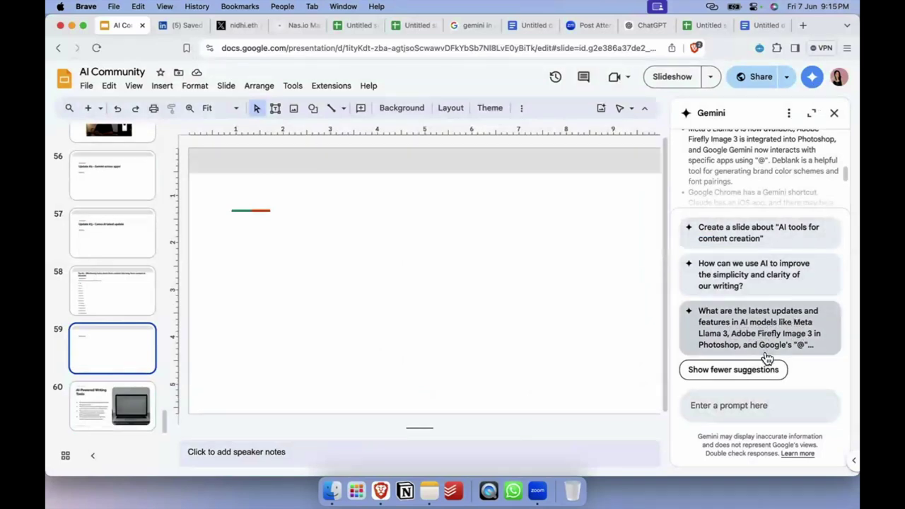
click(745, 333)
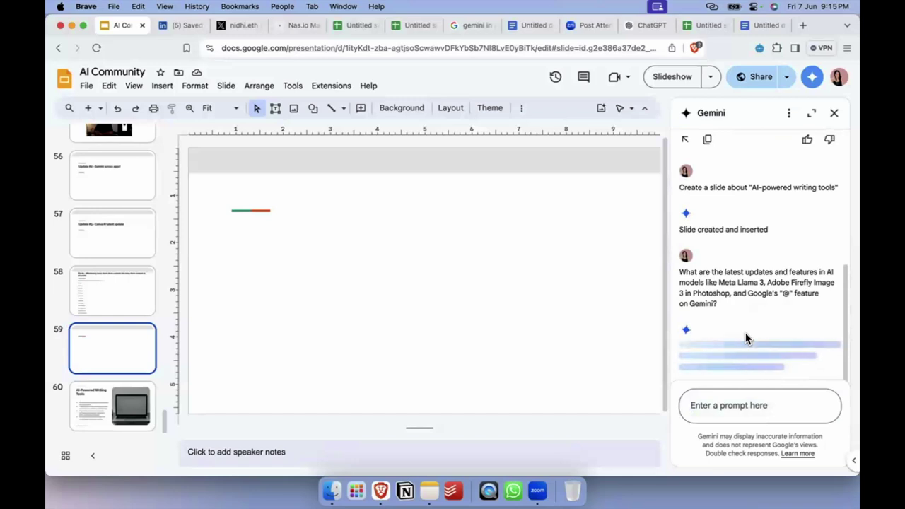
- Look back through slides 47 to 42, ending on the "AI Community Session 6" title slide
scroll(154, 279, up, 10)
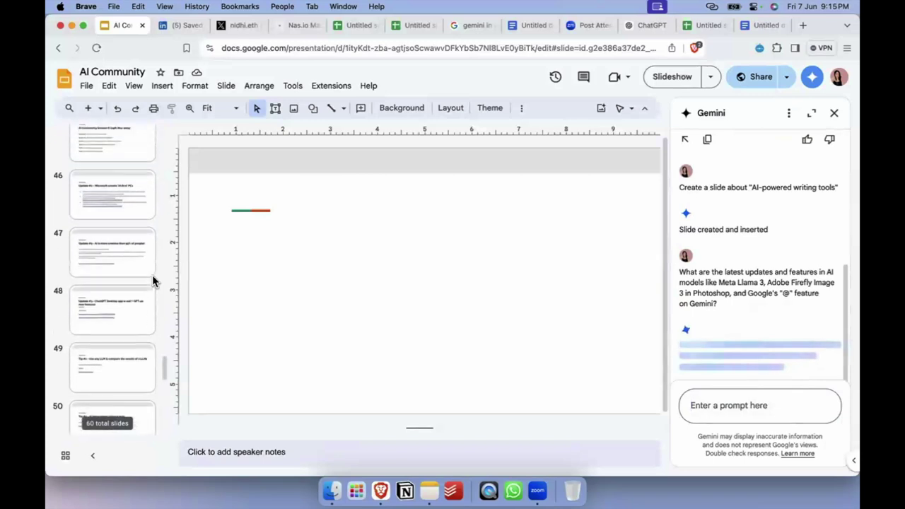
click(118, 243)
key(Up)
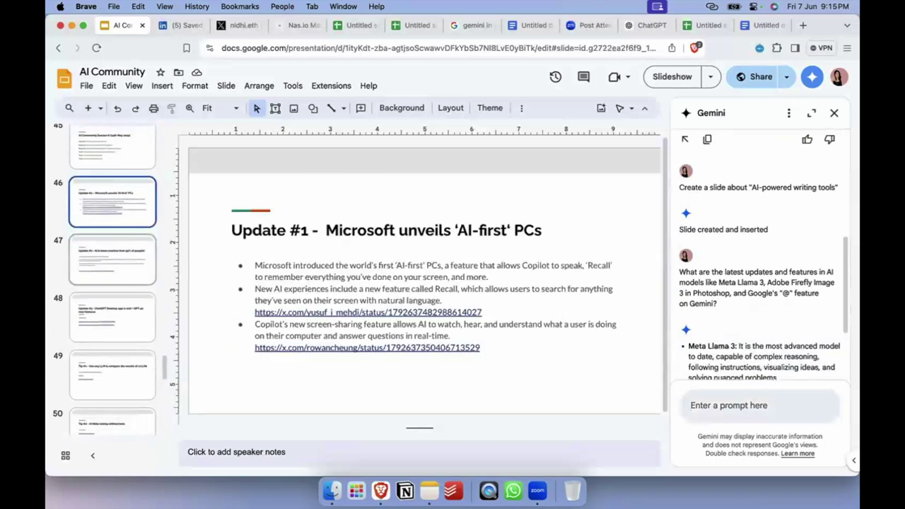
key(Up)
key(Up)
key(Up)
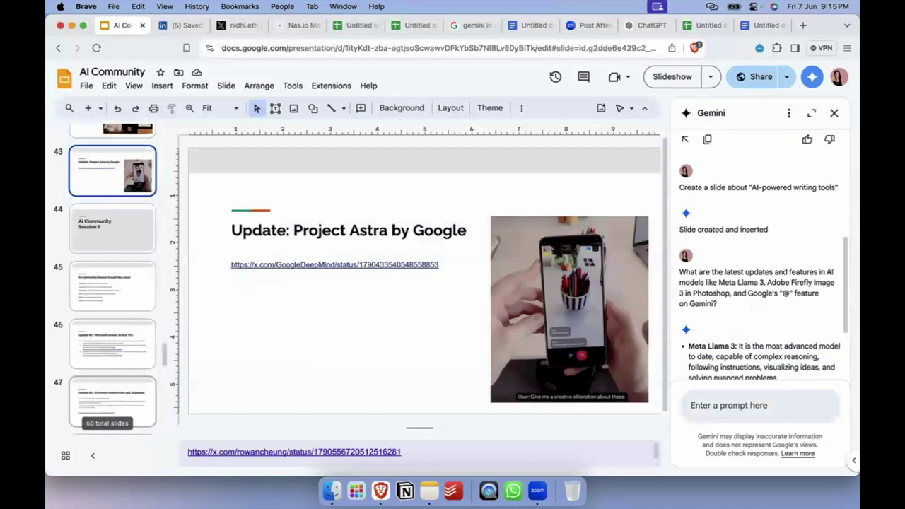
key(Up)
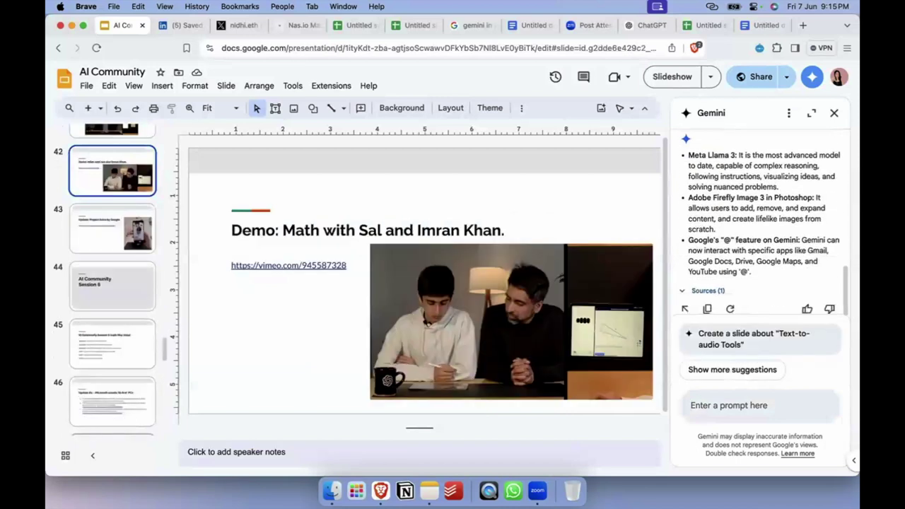
key(Down)
key(Down)
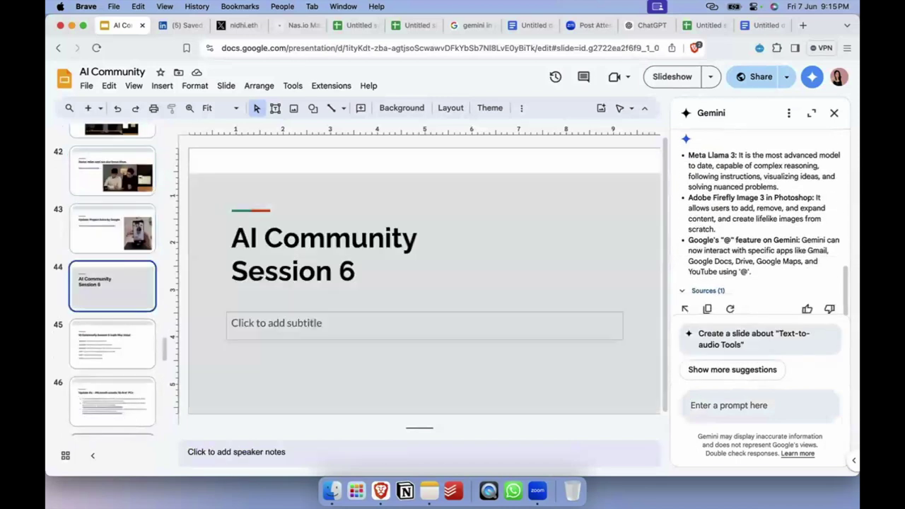
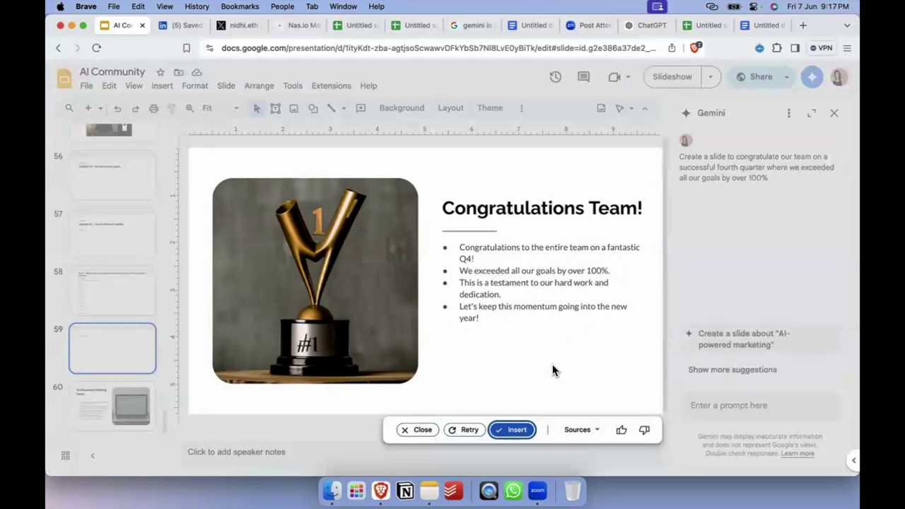
- Discard the generated "Congratulations Team!" slide and clear the Gemini history
click(423, 430)
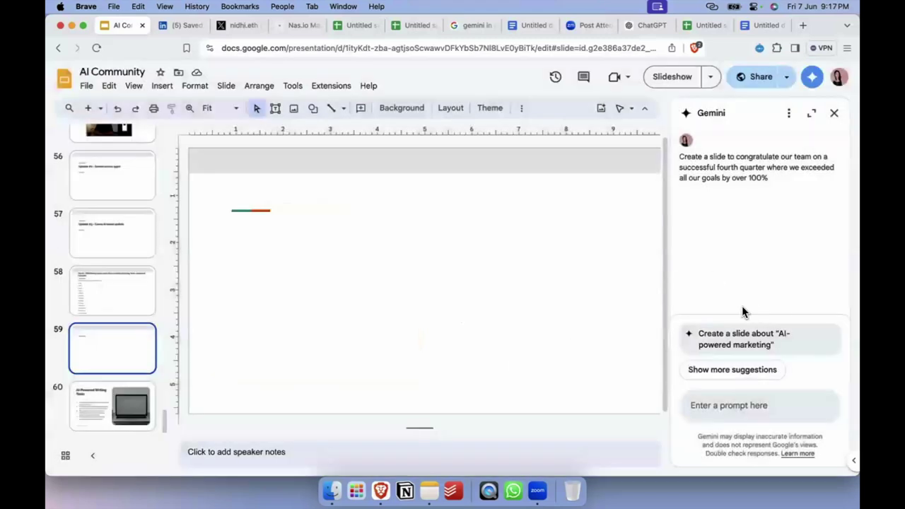
click(789, 114)
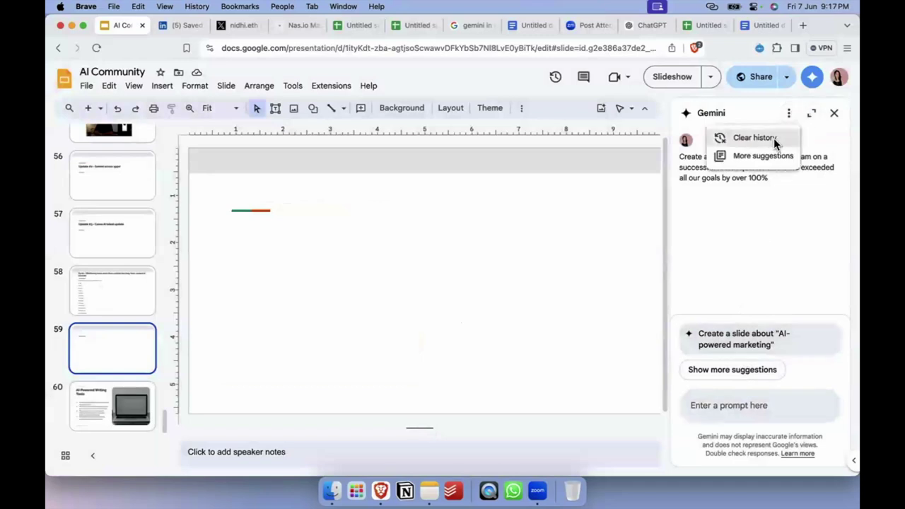
click(774, 138)
click(508, 301)
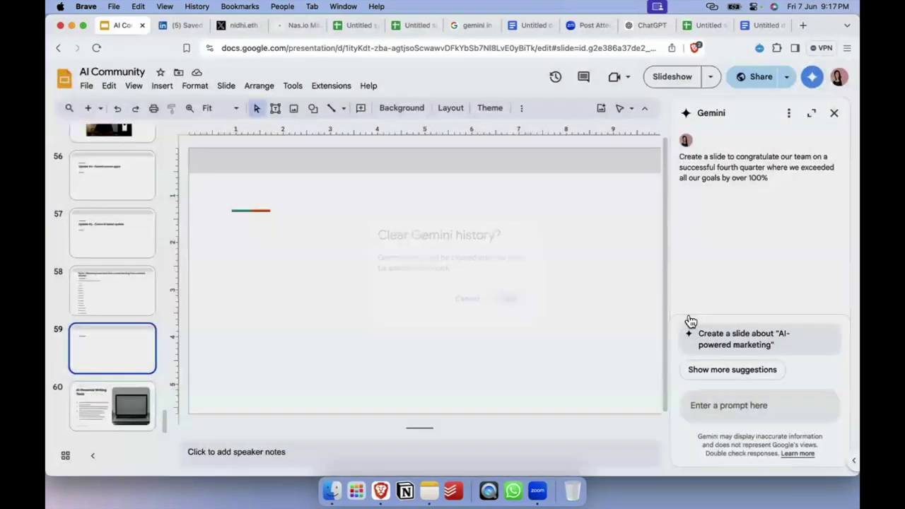
- Open Gemini's further suggestions and examine the Create and Write ideas
click(769, 367)
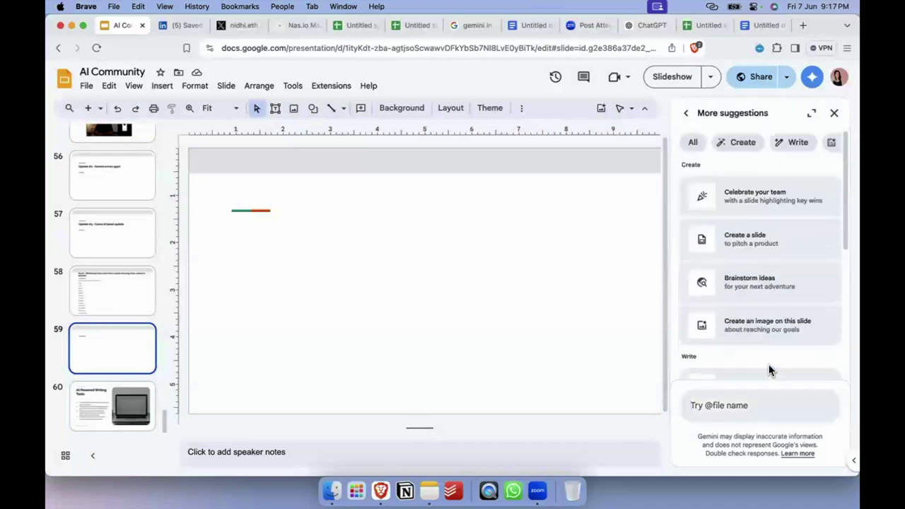
scroll(770, 283, down, 3)
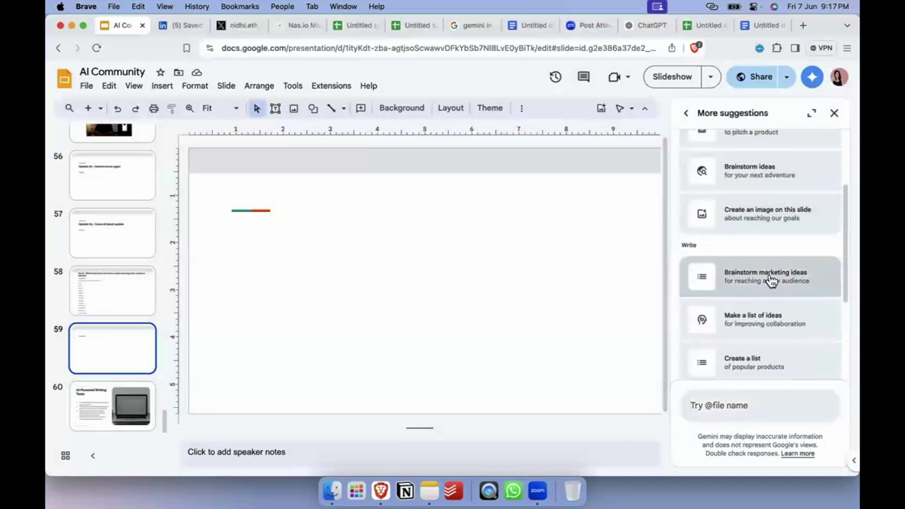
scroll(771, 282, down, 1)
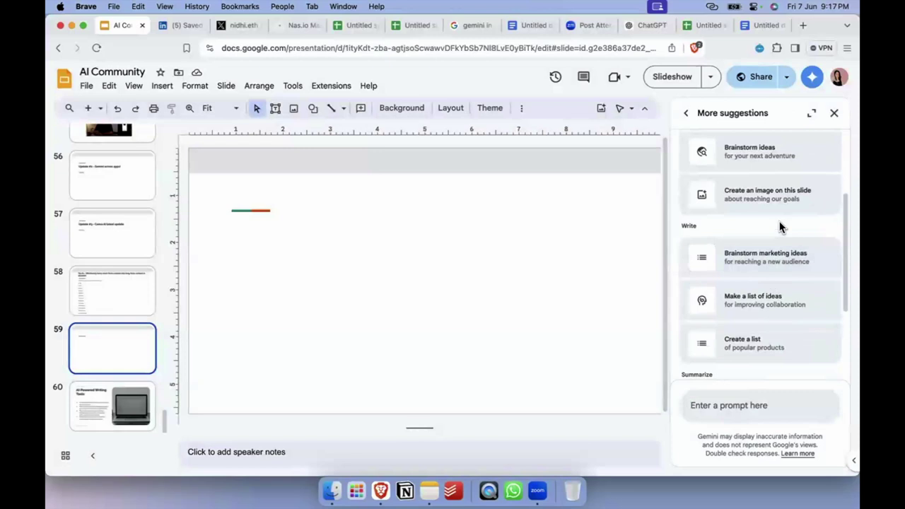
- Use Gemini's marketing brainstorm suggestion to request a list of marketing campaign ideas for a new skincare line targeted at Gen Z consumers
scroll(770, 344, down, 1)
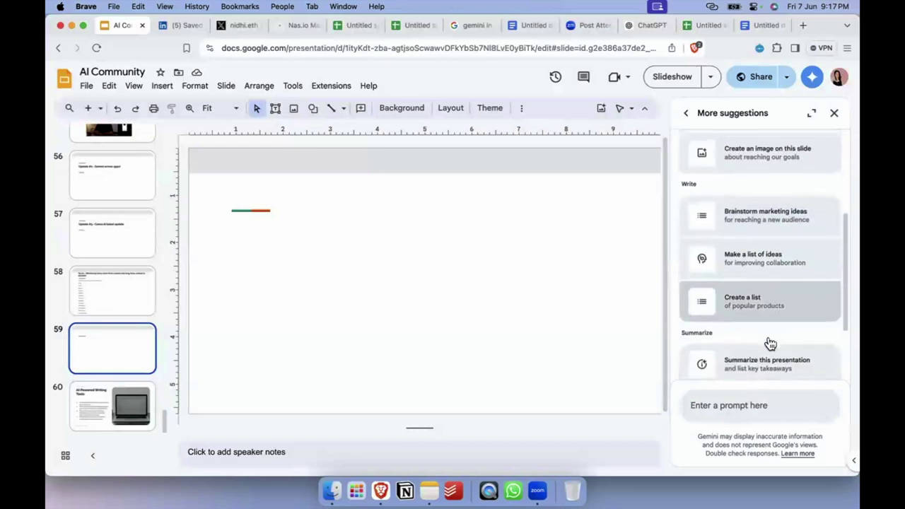
scroll(770, 344, up, 3)
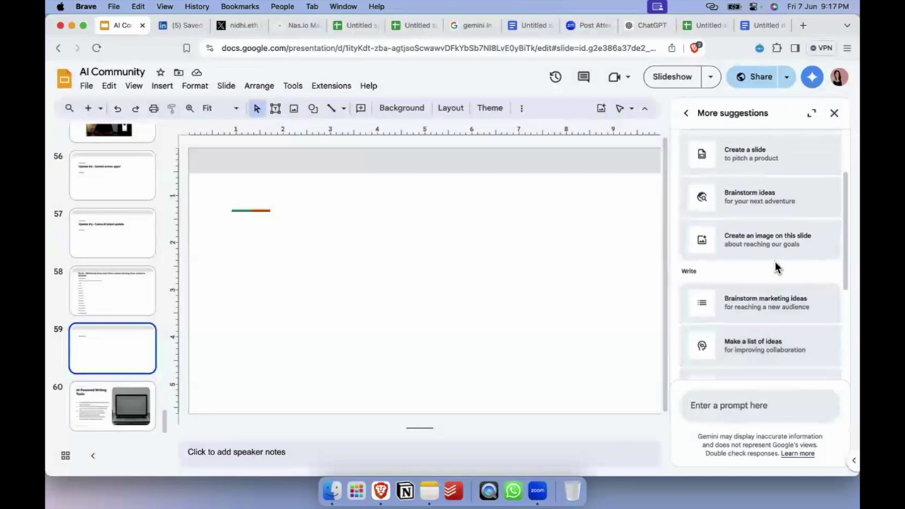
scroll(776, 268, down, 5)
scroll(776, 267, up, 7)
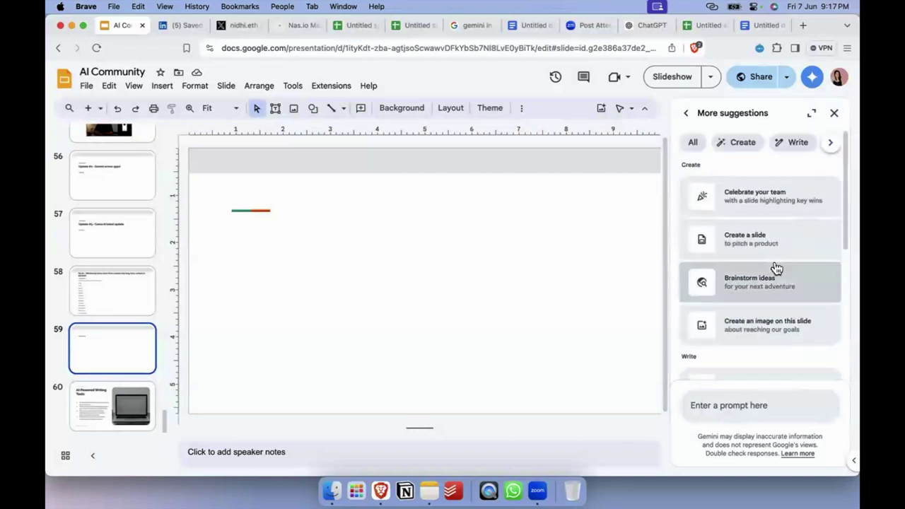
scroll(776, 267, down, 3)
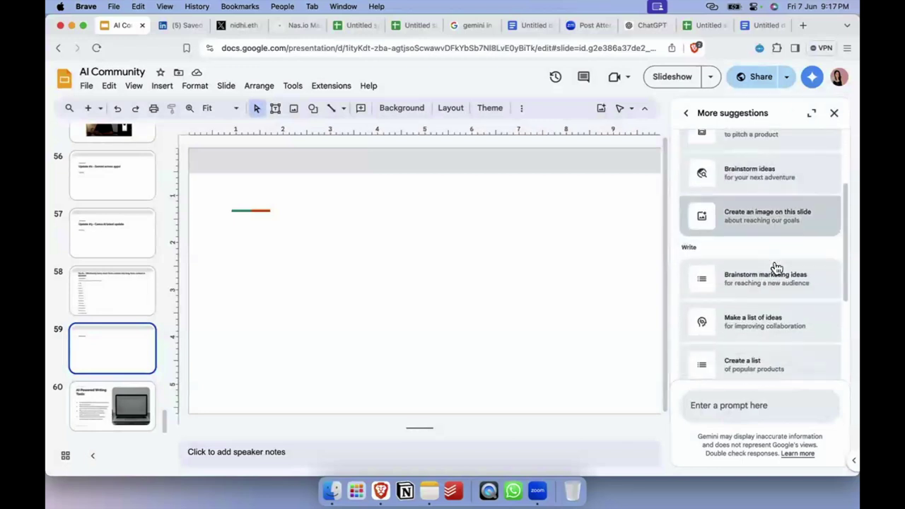
click(795, 284)
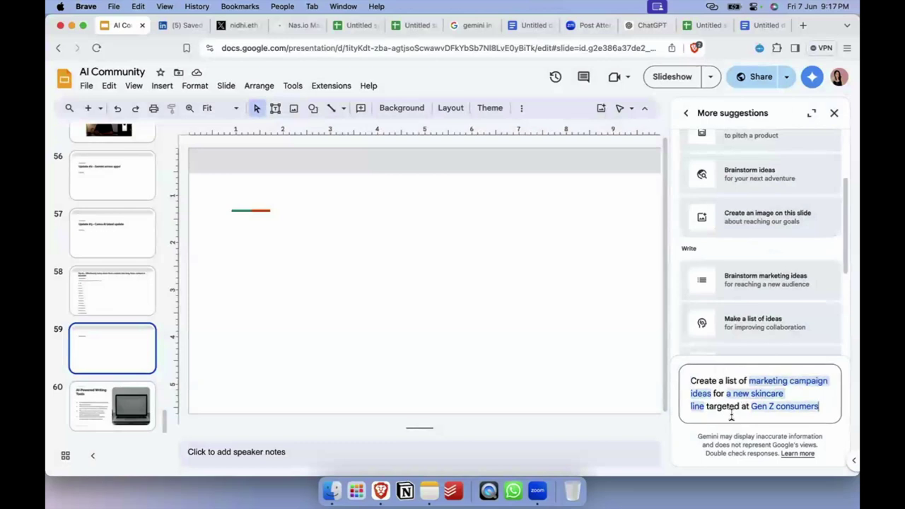
key(Return)
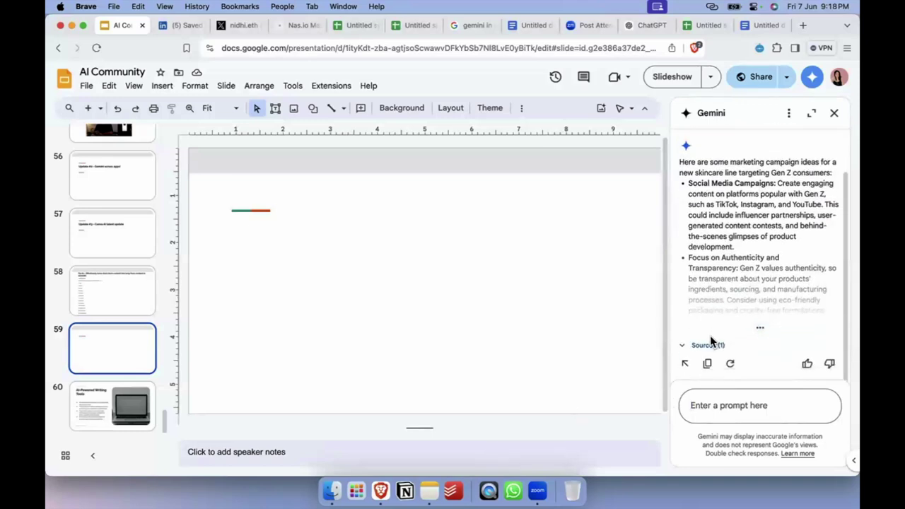
- Insert Gemini's marketing campaign ideas into slide 59 and set the text's font size to 12
click(684, 364)
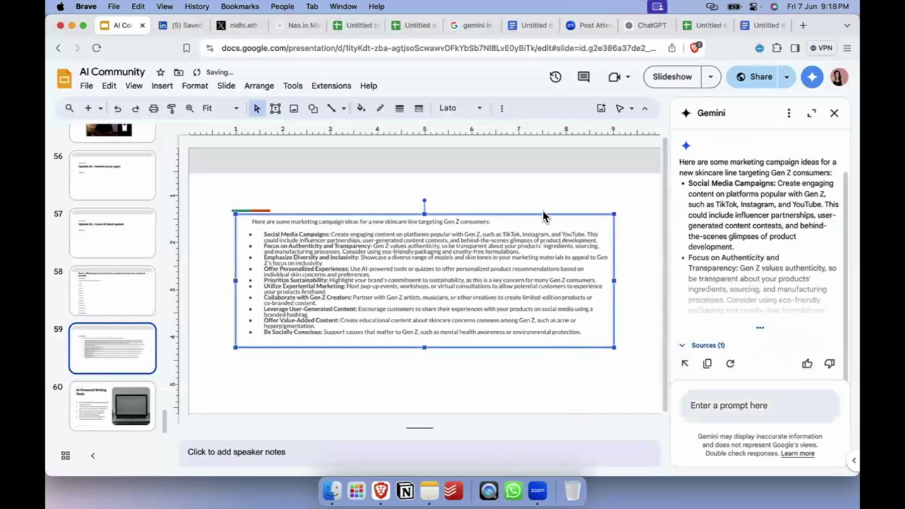
click(502, 109)
click(101, 132)
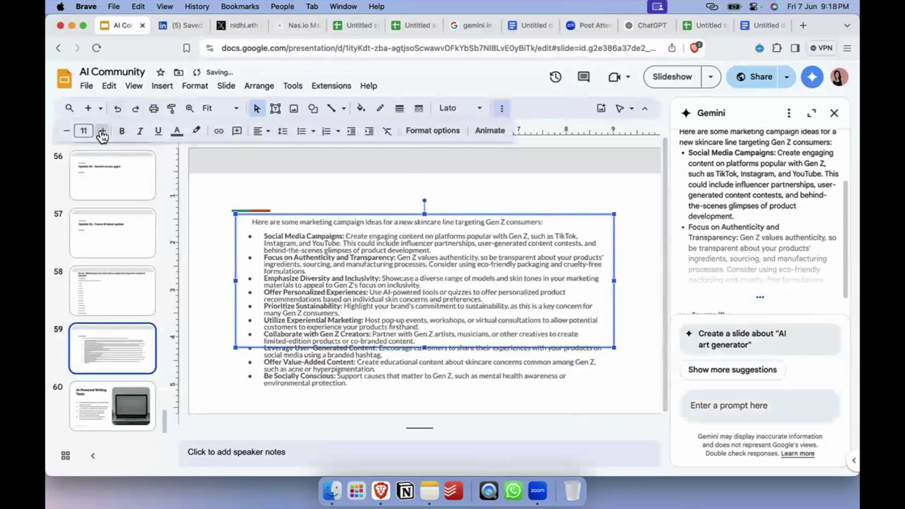
click(101, 132)
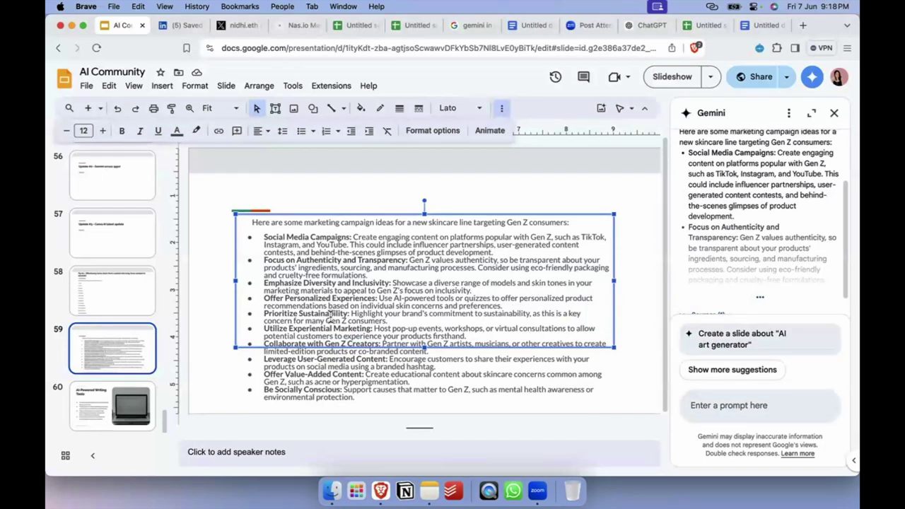
click(341, 403)
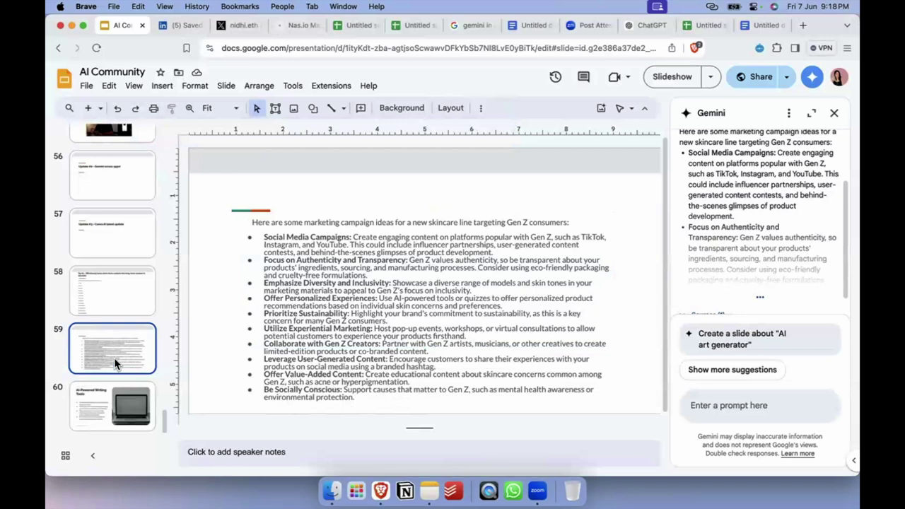
- Add a new slide after slide 59 and have Gemini create its suggested slide about "AI art generator"
key(ctrl+m)
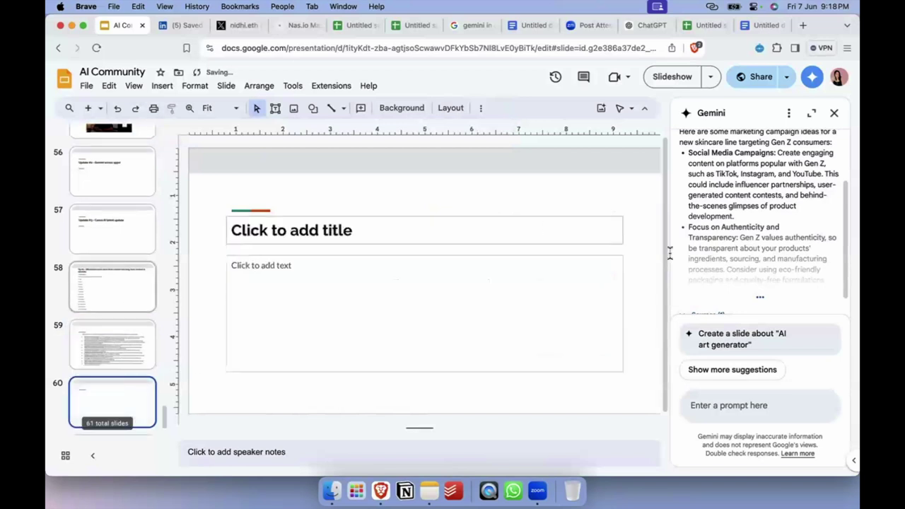
scroll(732, 315, down, 1)
click(742, 337)
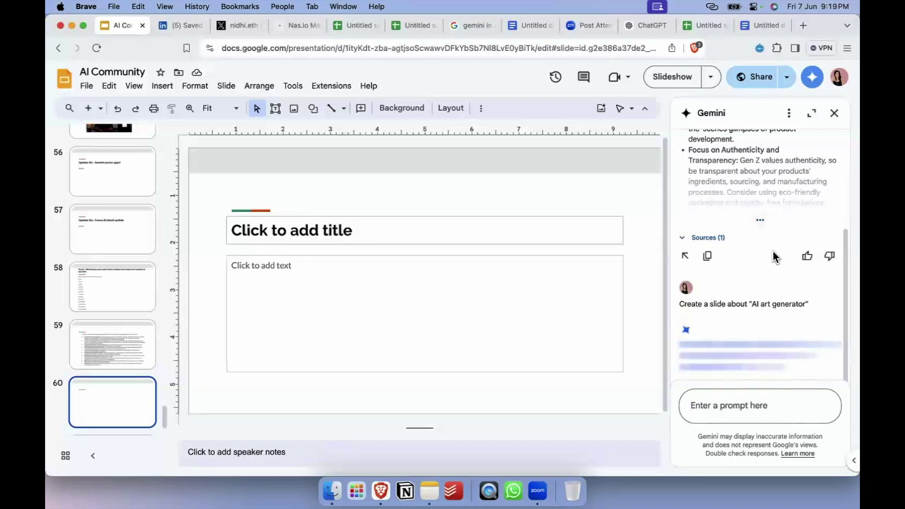
scroll(773, 257, up, 2)
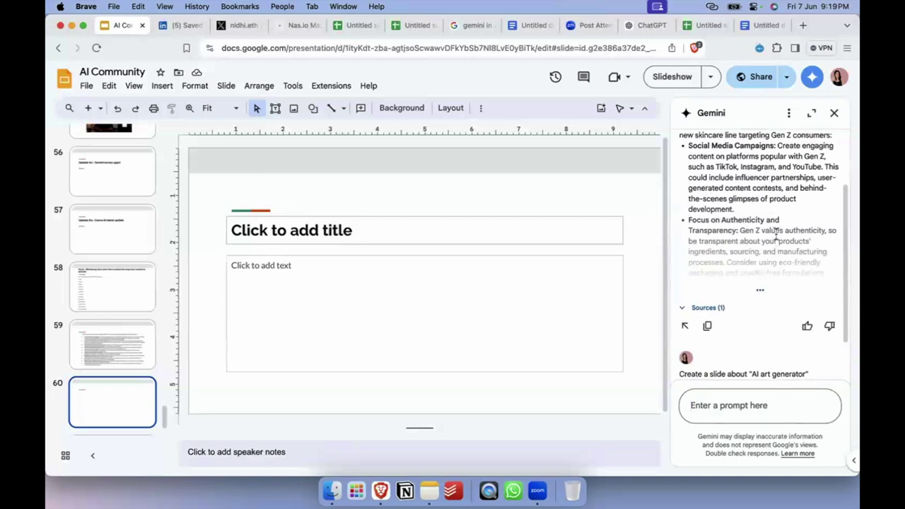
scroll(776, 230, down, 2)
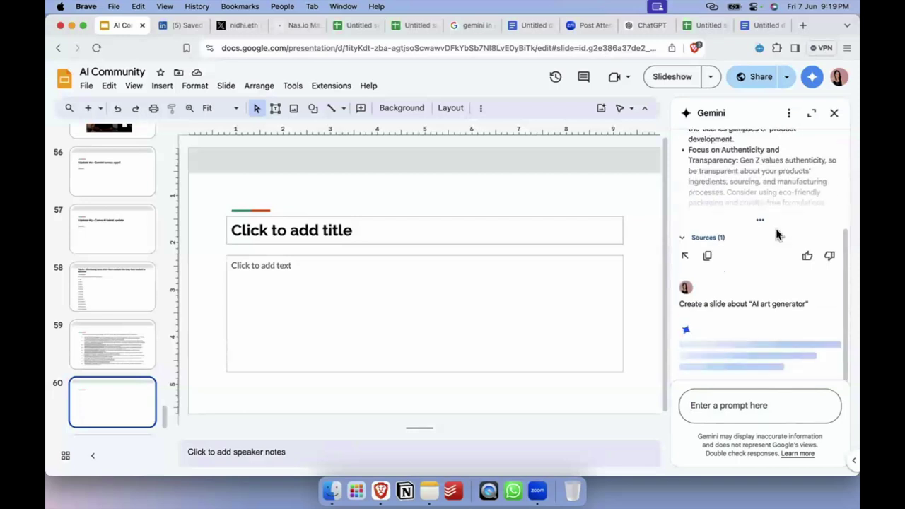
- Glance at the untitled spreadsheet, return to the presentation, insert the generated "AI Art Generation Tools" slide and close Gemini
click(705, 28)
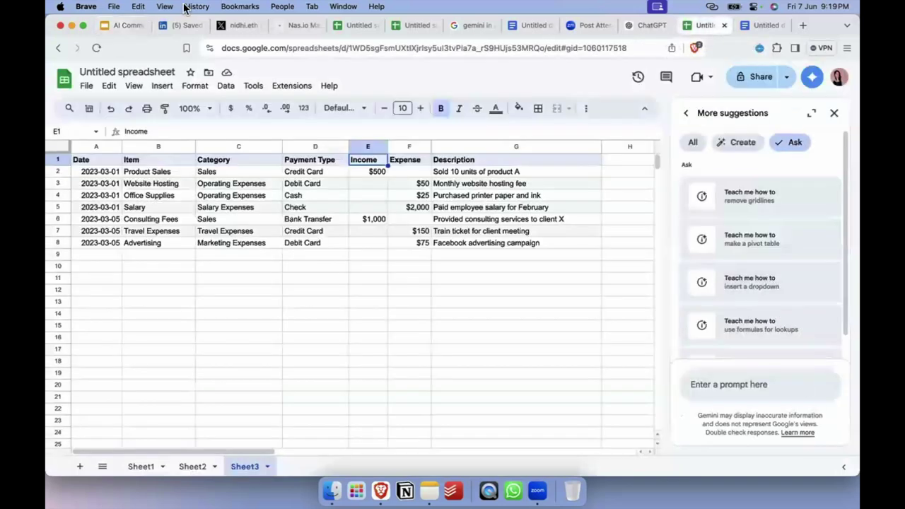
click(121, 25)
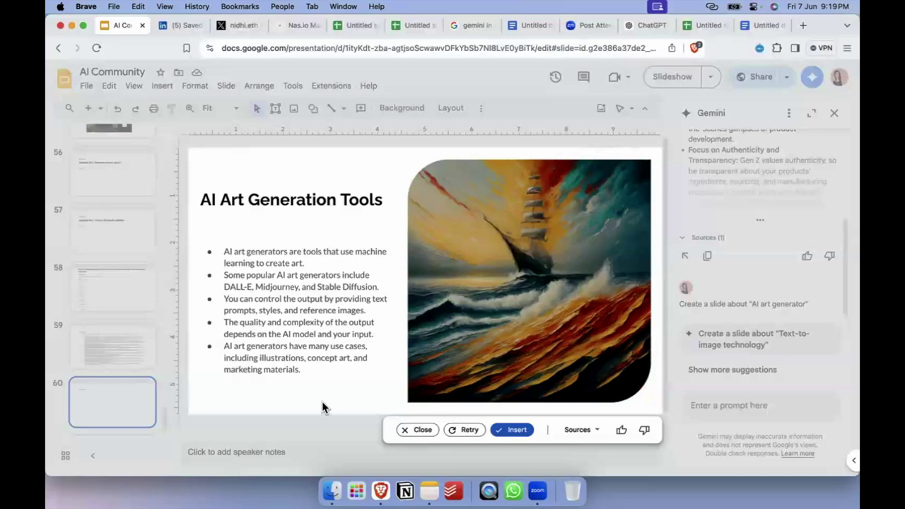
click(514, 429)
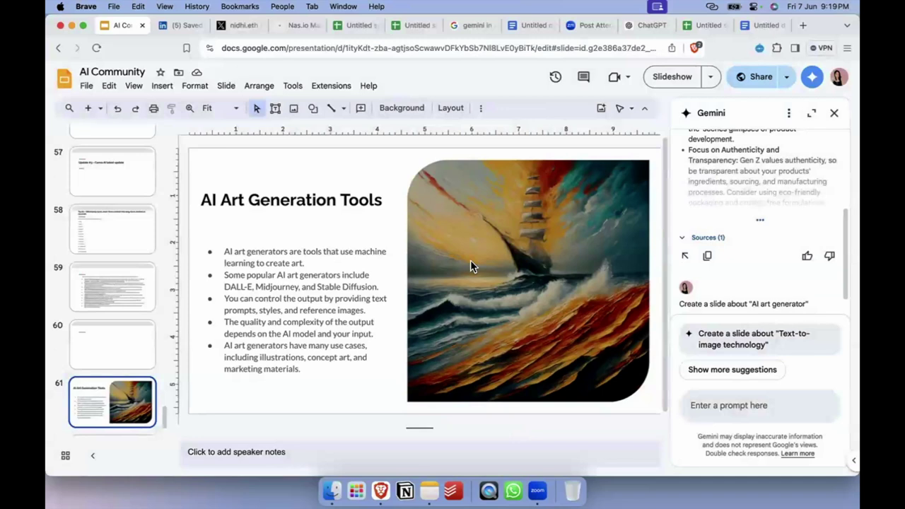
click(835, 114)
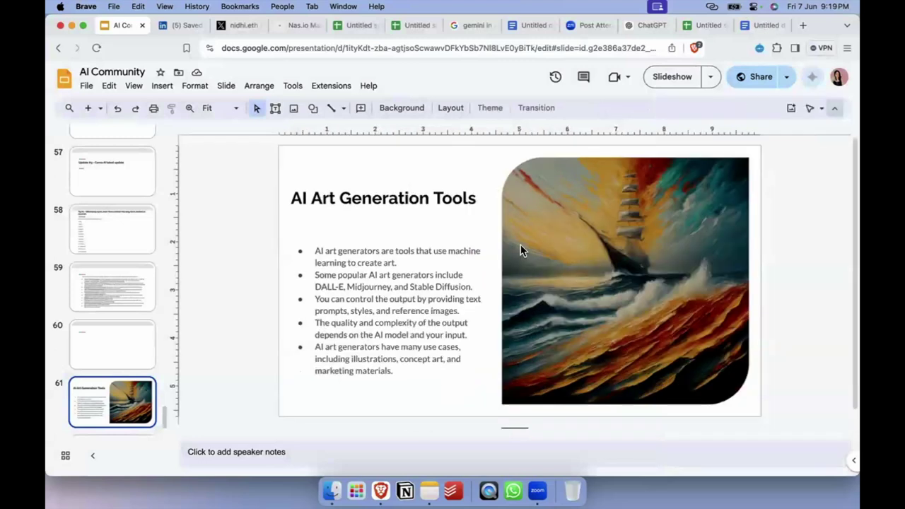